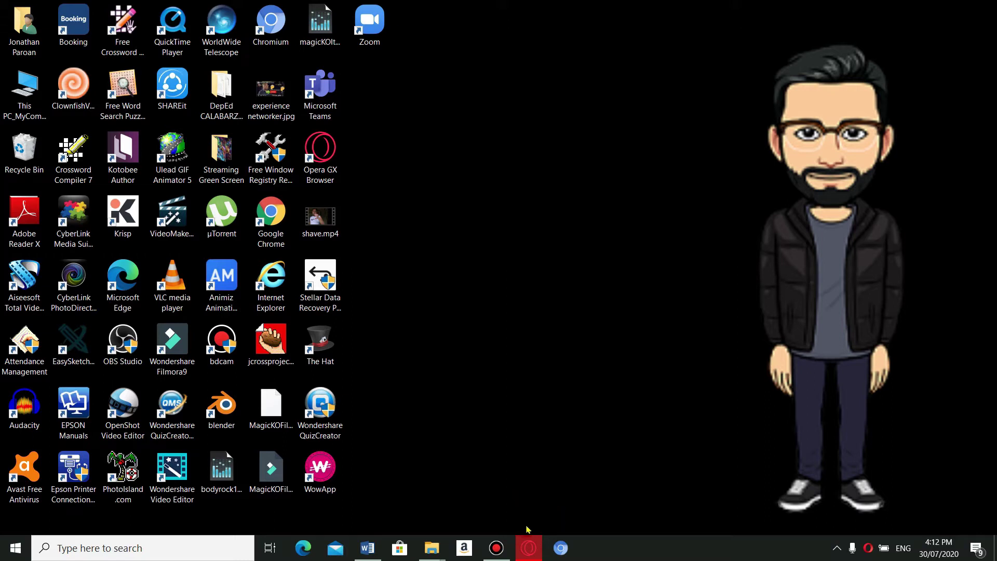
mouse_move(528, 546)
click(182, 472)
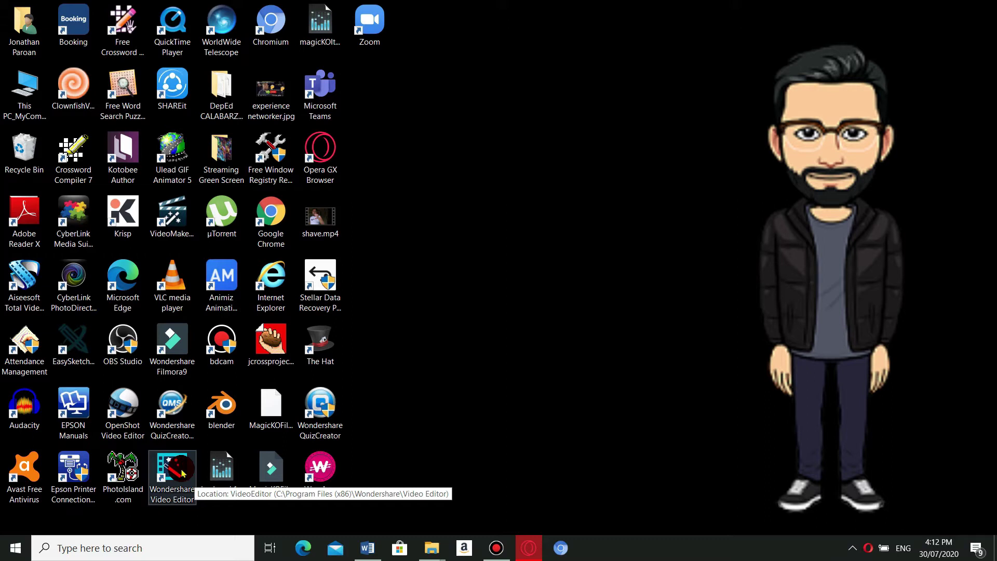
click(328, 409)
click(327, 357)
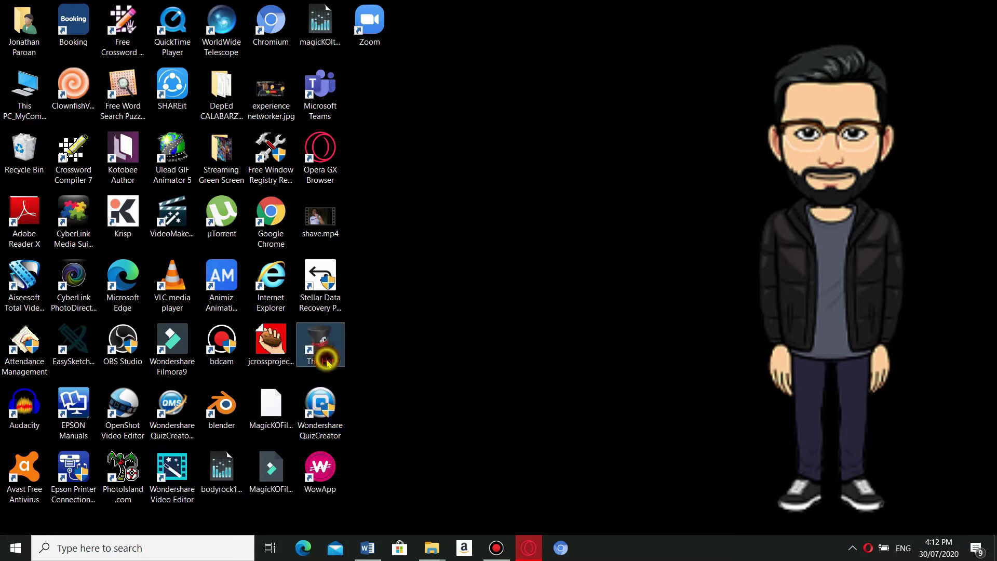
click(323, 293)
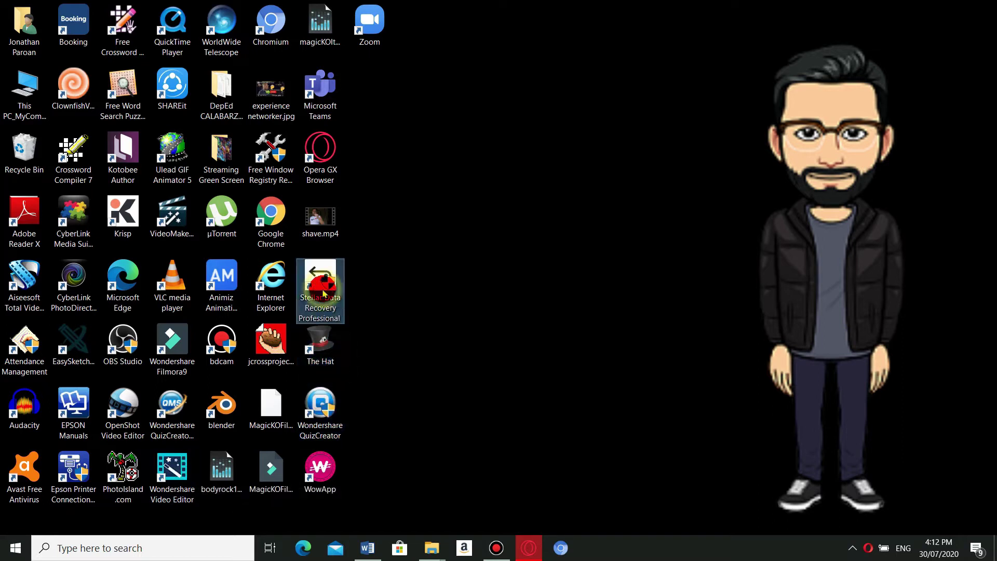
click(322, 224)
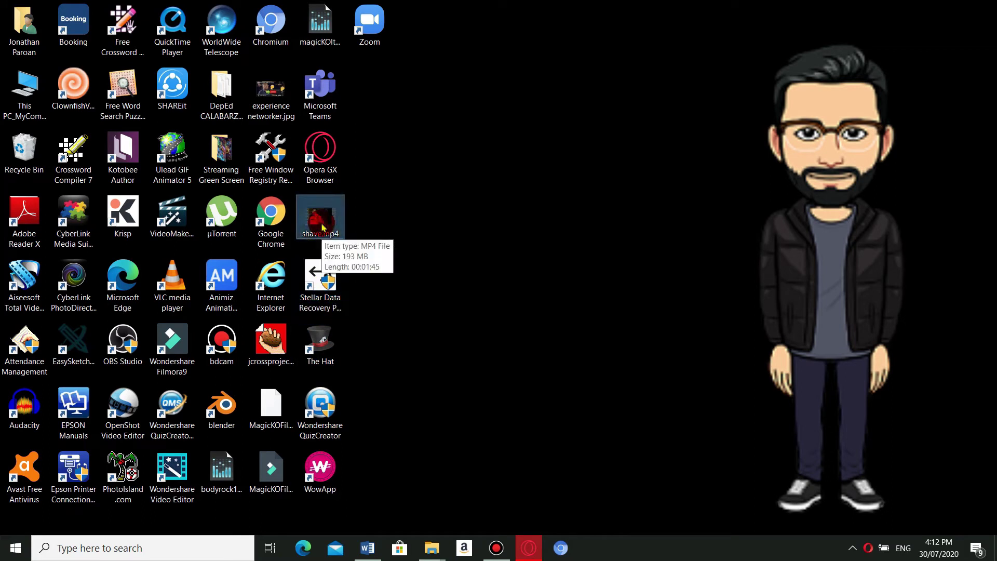
click(383, 339)
click(330, 343)
drag(330, 343, 330, 284)
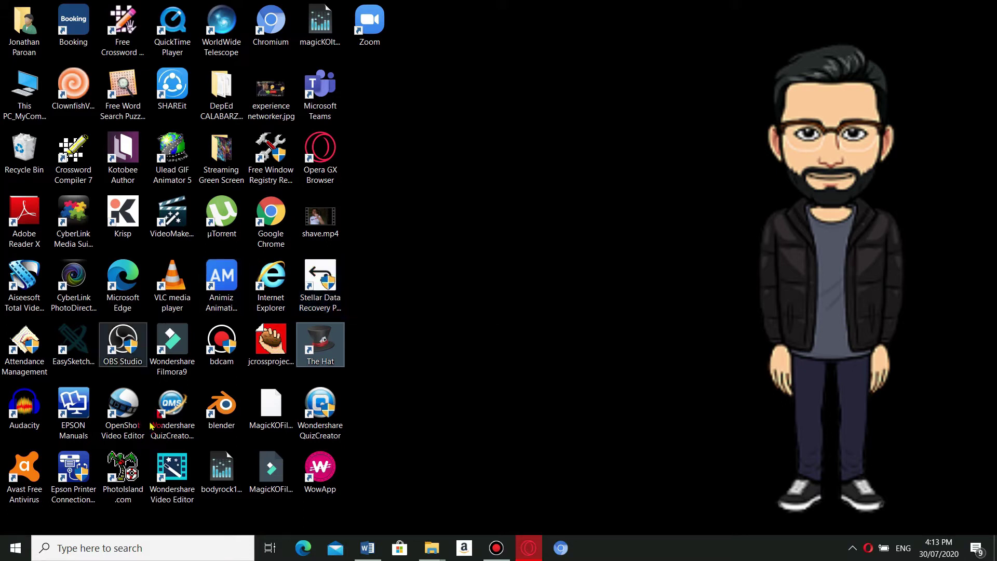
- Launch Wondershare Video Editor from the desktop and start a new 16:9 movie in Full Feature Mode
click(188, 503)
click(173, 477)
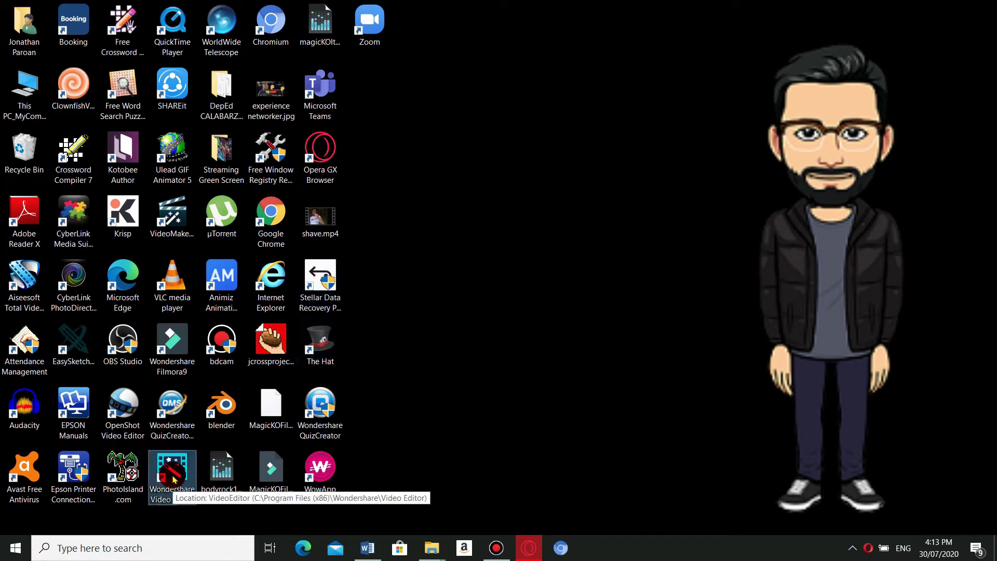
double_click(174, 479)
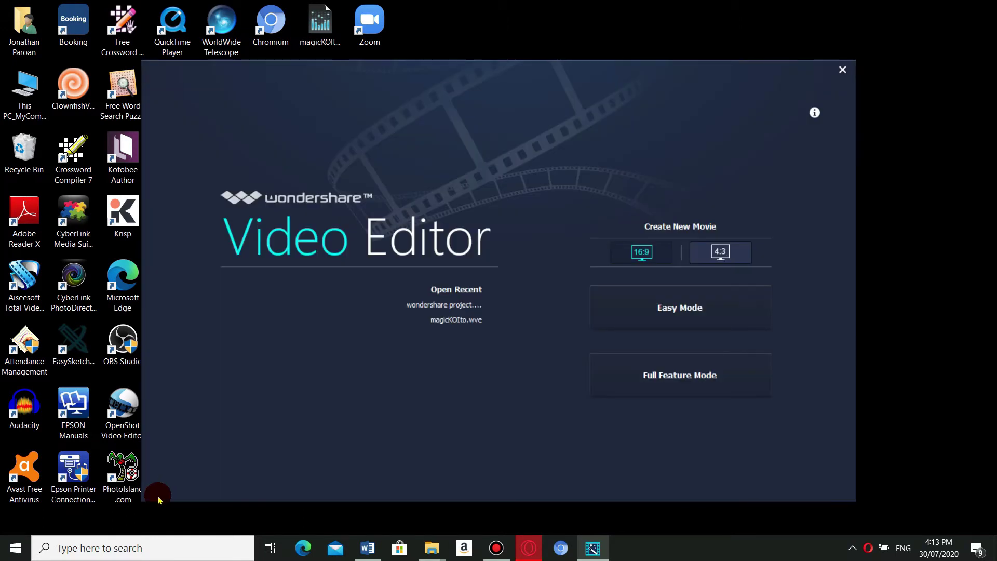
click(696, 374)
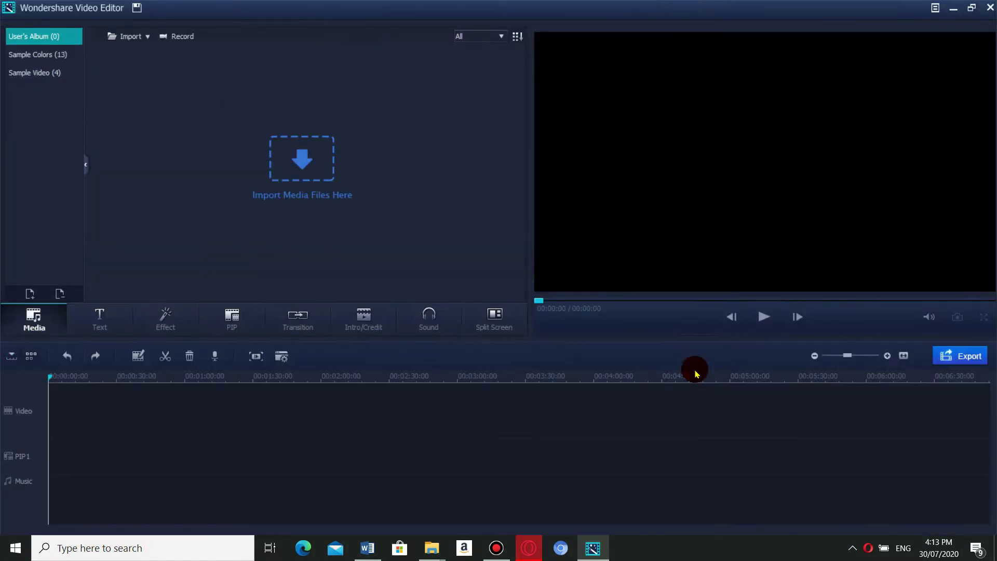
click(695, 371)
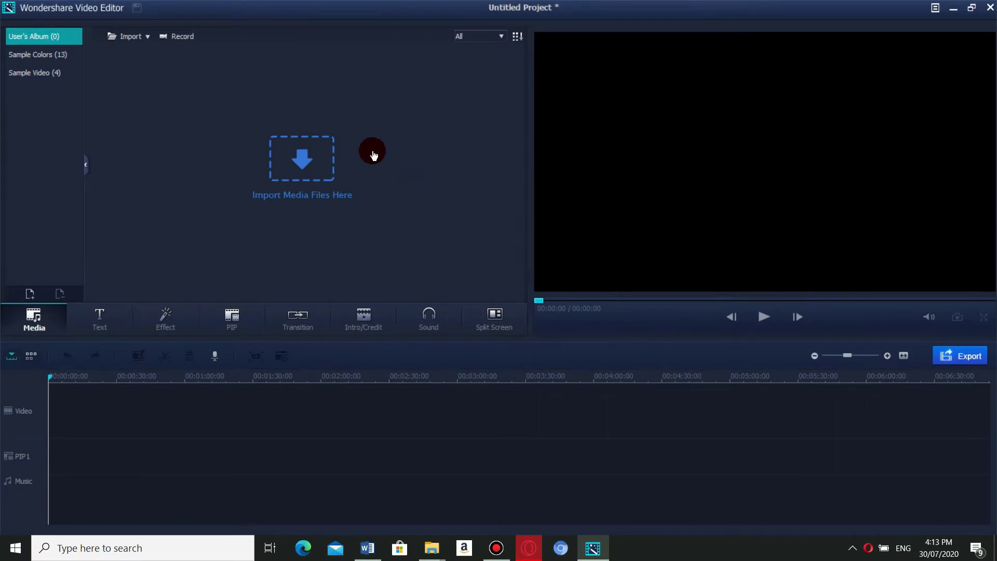
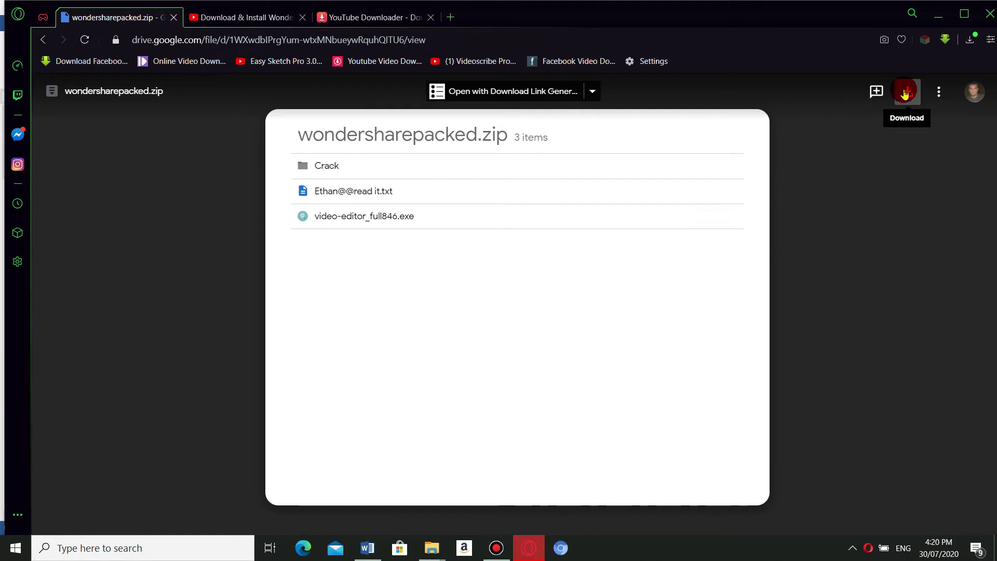
- Download wondersharepacked.zip from its Google Drive page, choosing to download it without a virus scan
scroll(905, 99, up, 2)
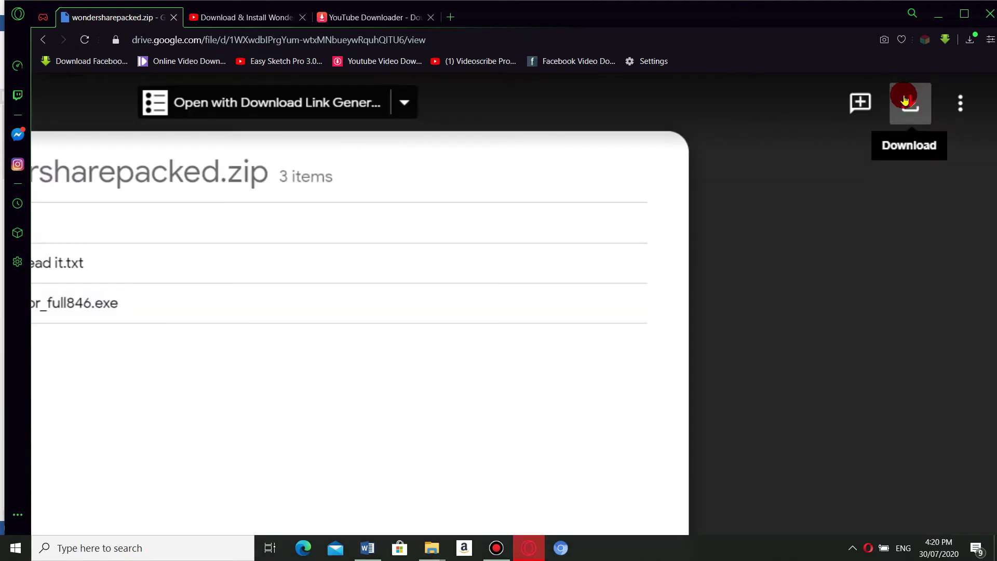
scroll(904, 98, down, 1)
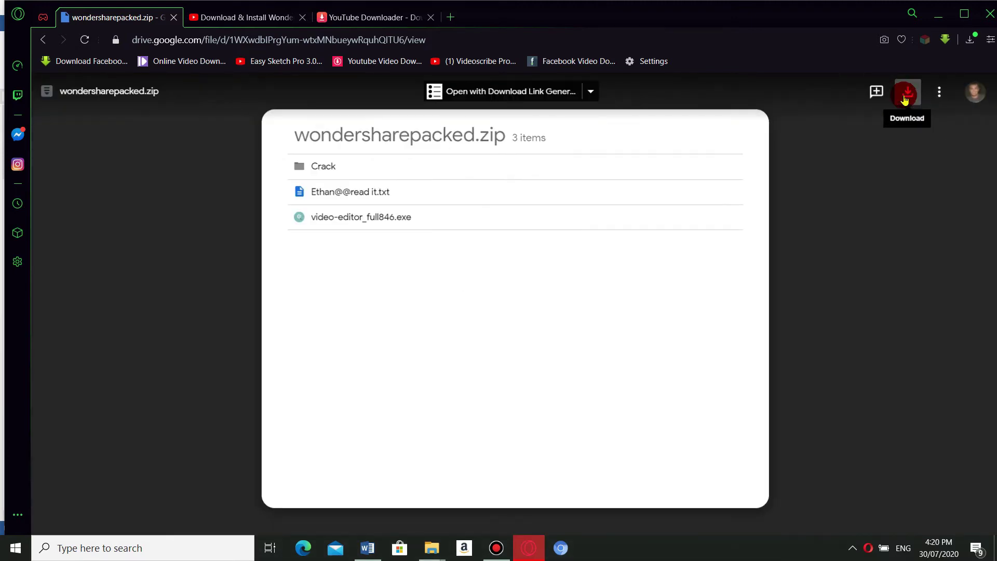
scroll(905, 99, up, 3)
scroll(905, 99, down, 3)
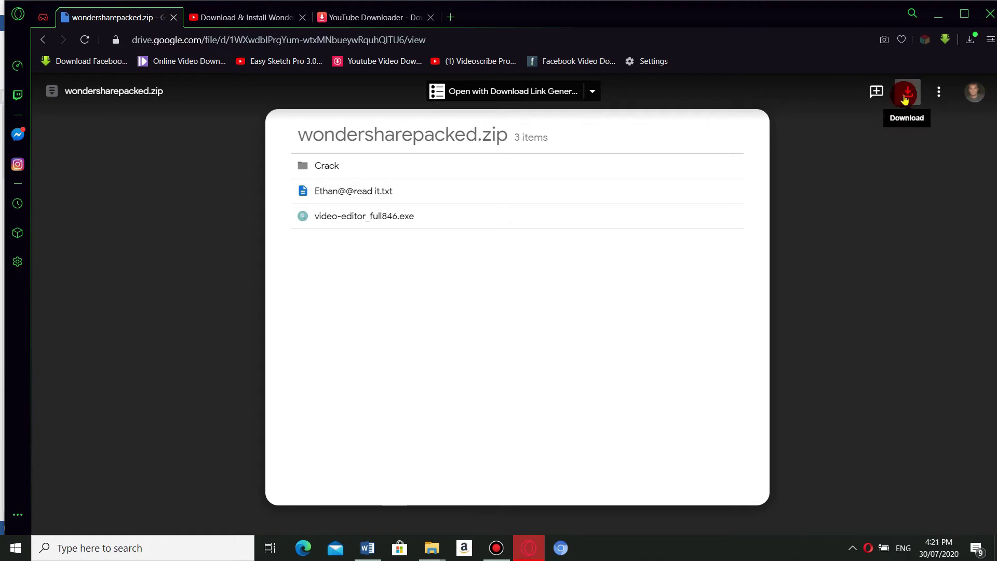
click(905, 97)
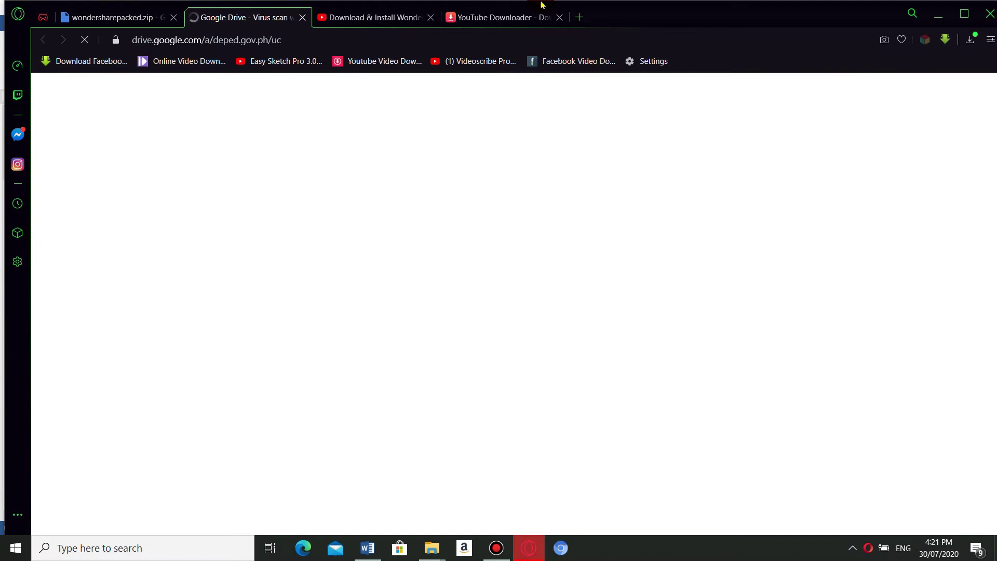
mouse_move(541, 6)
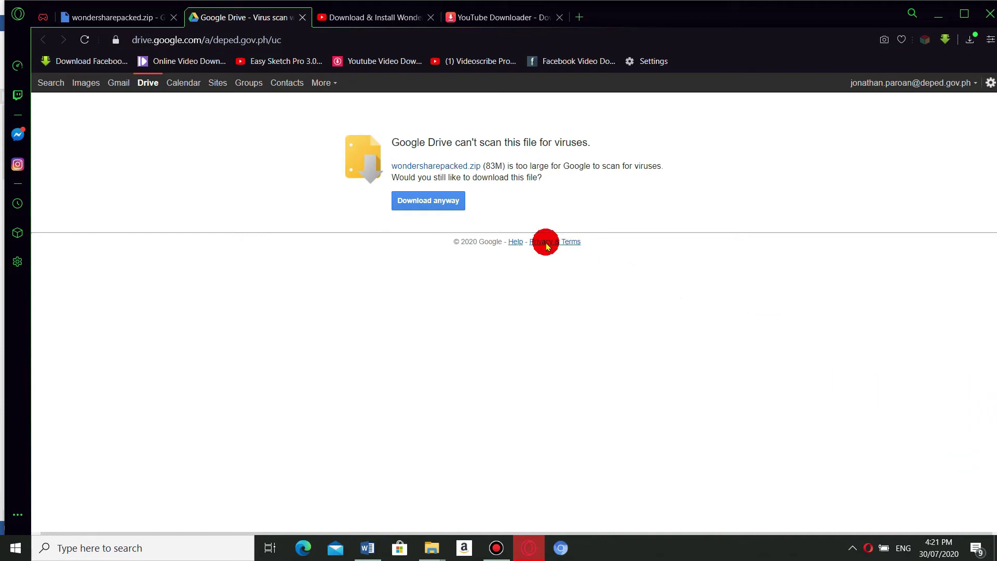
click(431, 203)
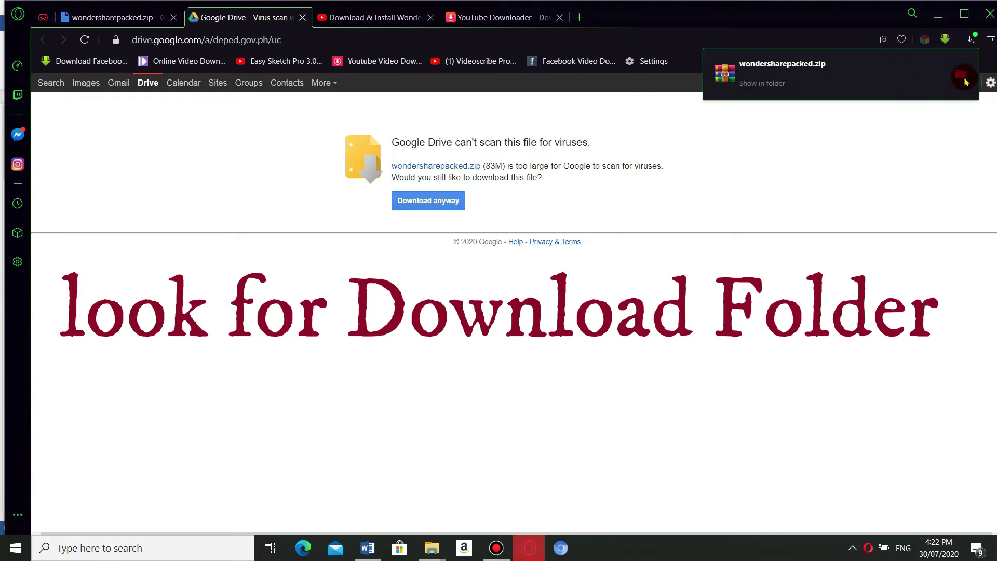
- Clear the open windows off the desktop and open the Downloads folder in File Explorer
click(942, 23)
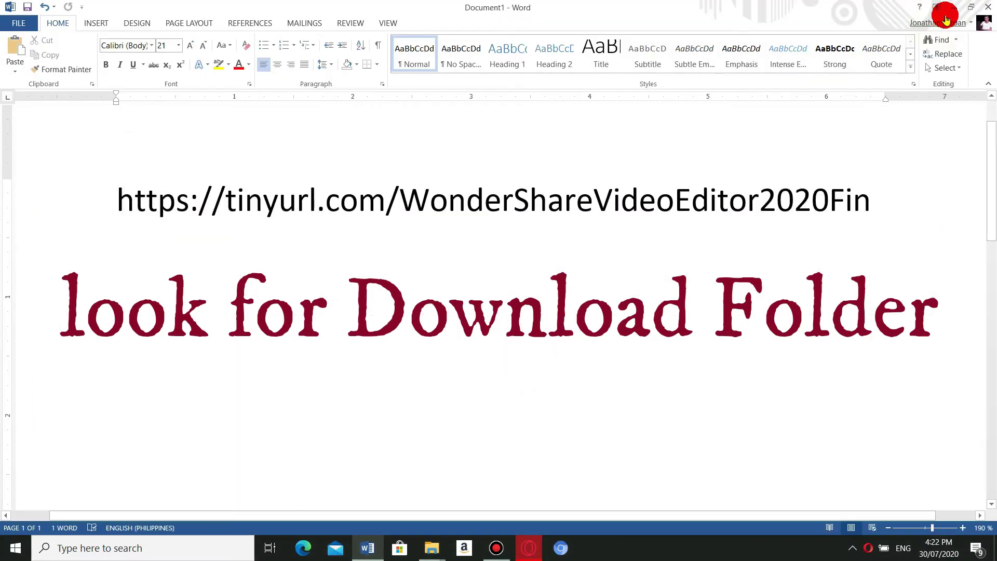
click(954, 7)
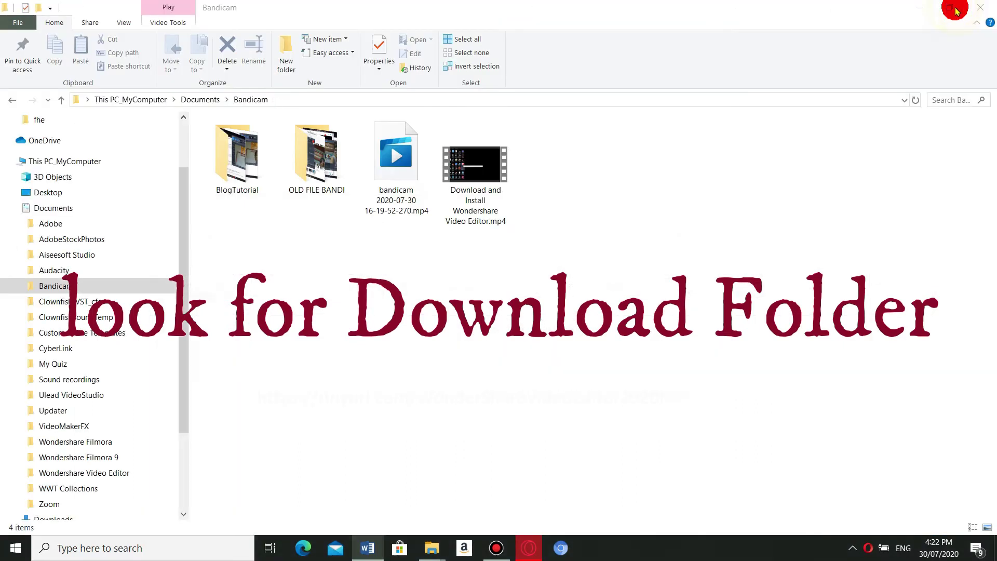
click(920, 8)
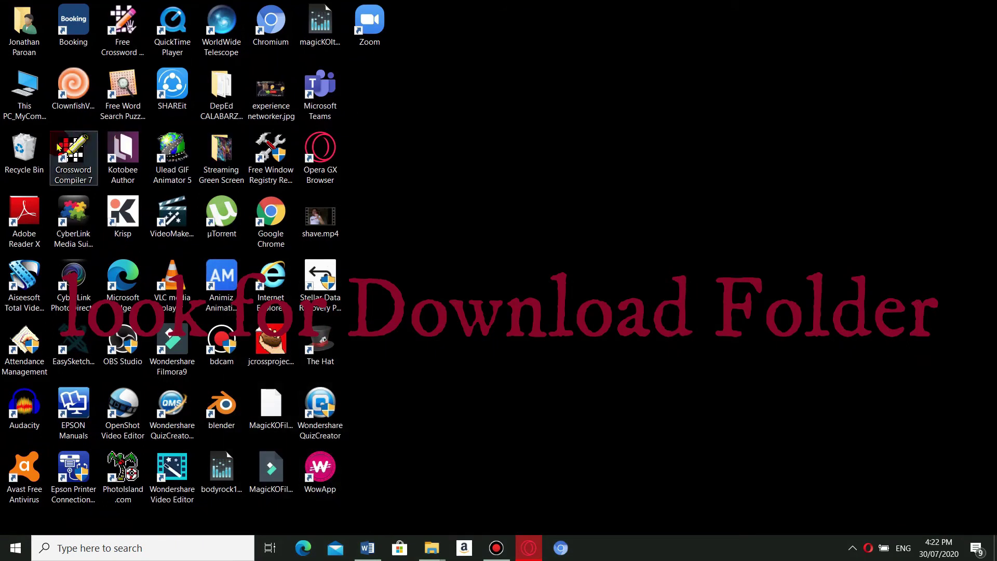
double_click(31, 117)
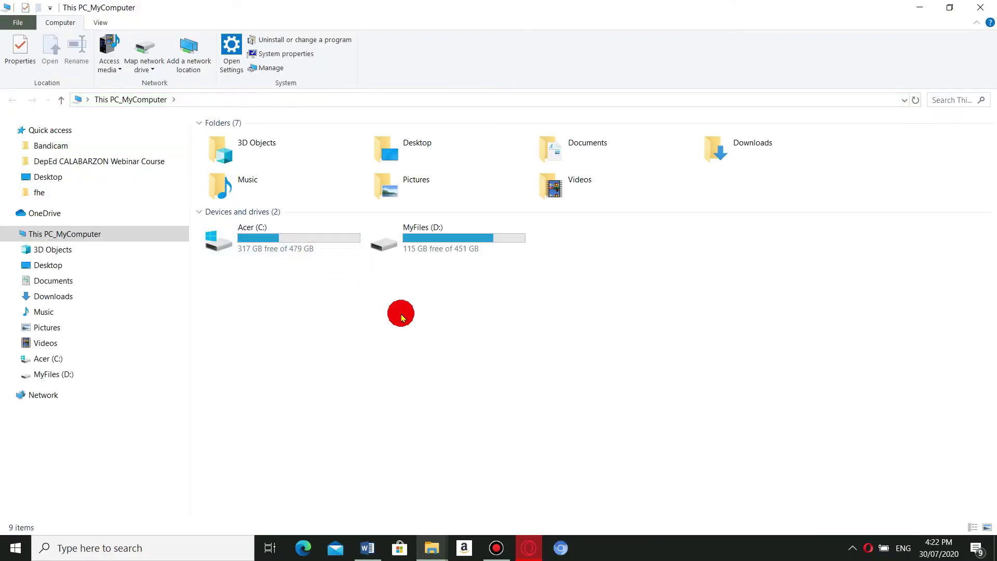
click(64, 297)
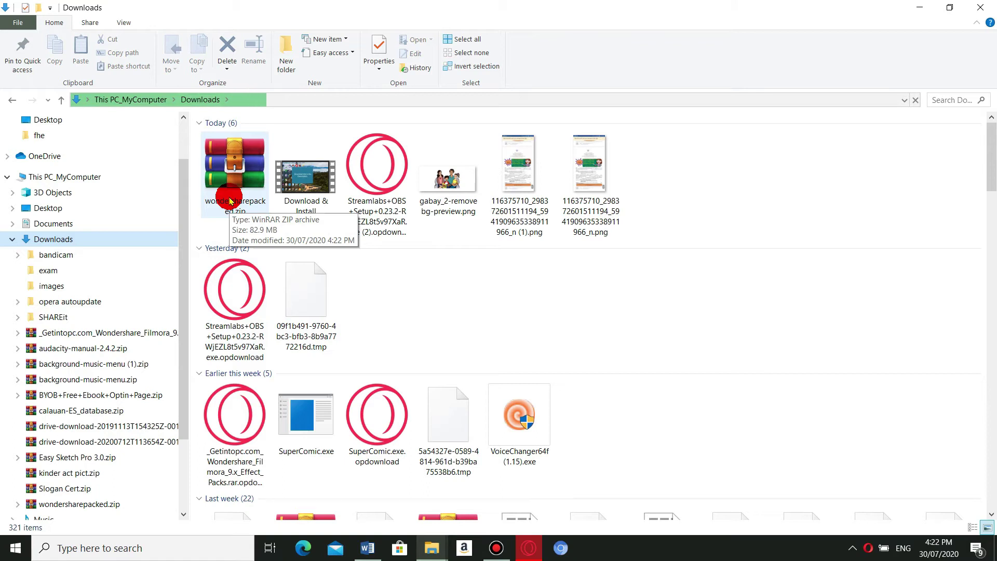
- Cut wondersharepacked.zip from the Downloads folder and close the File Explorer window
click(232, 166)
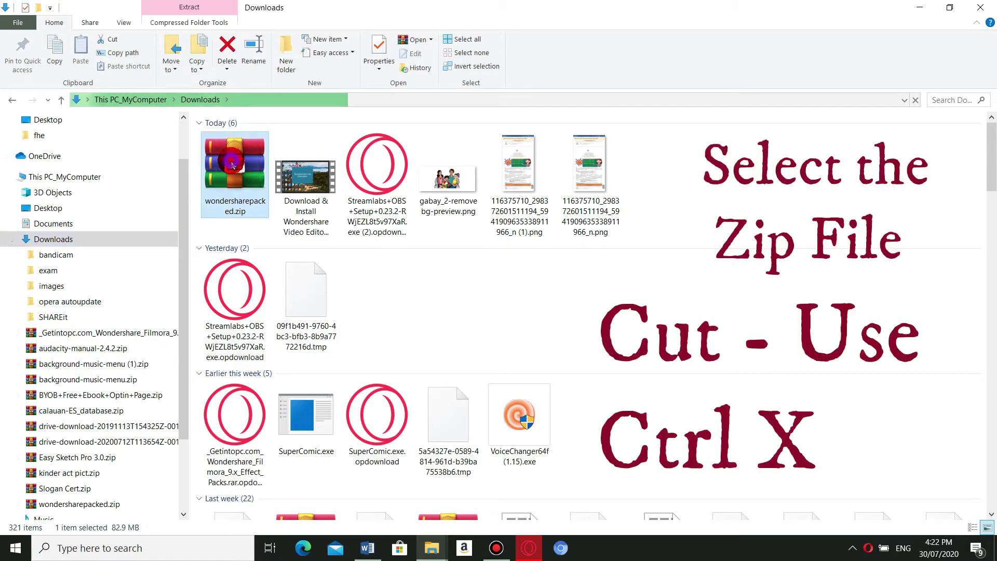
right_click(232, 165)
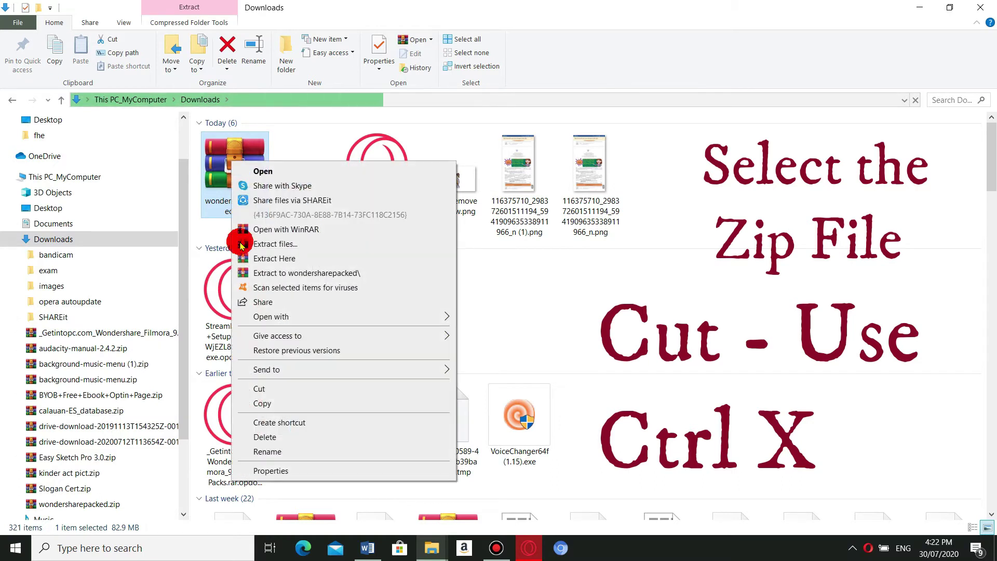
click(290, 392)
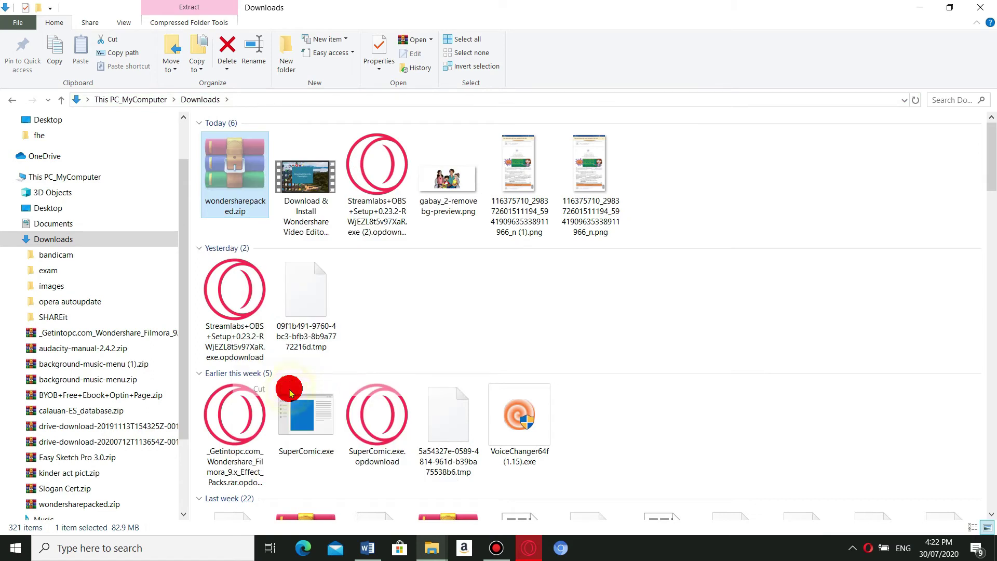
click(976, 11)
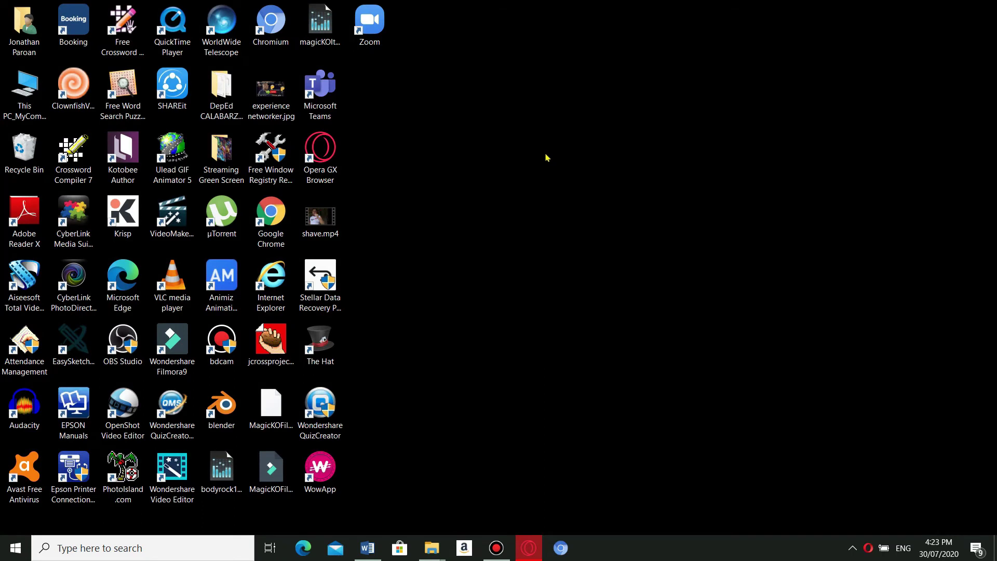
- Create a new folder in an empty area of the desktop
click(607, 210)
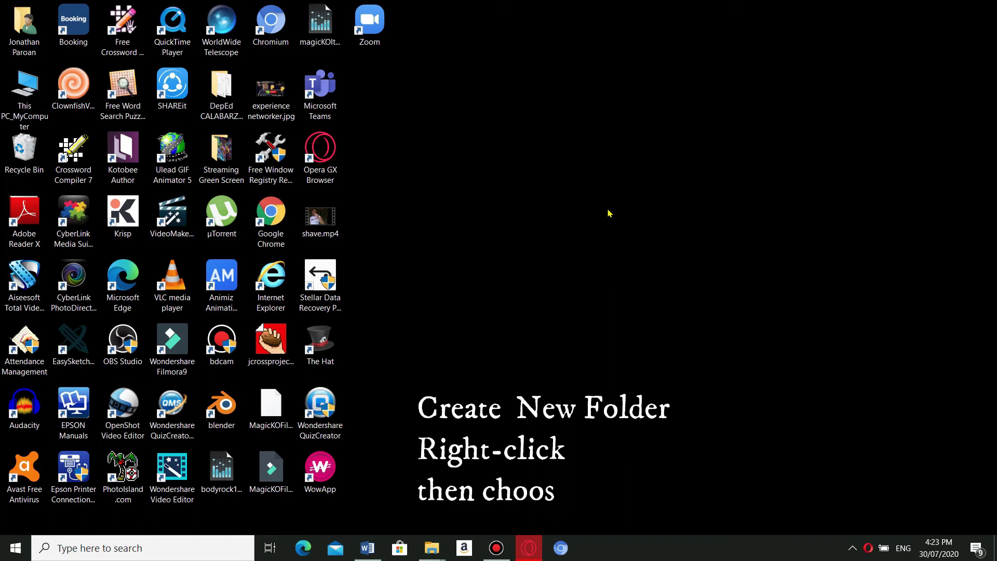
right_click(607, 209)
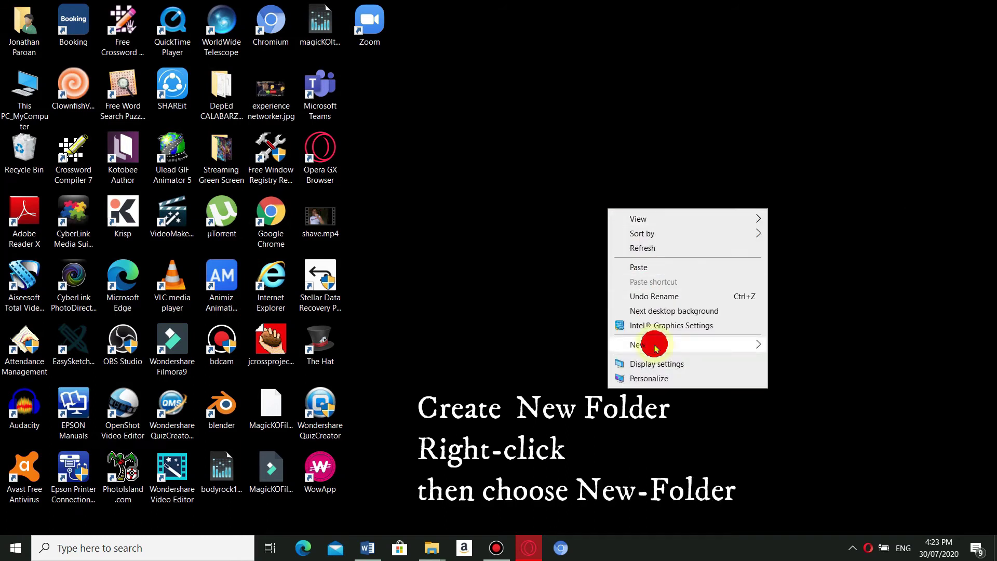
mouse_move(739, 345)
click(788, 345)
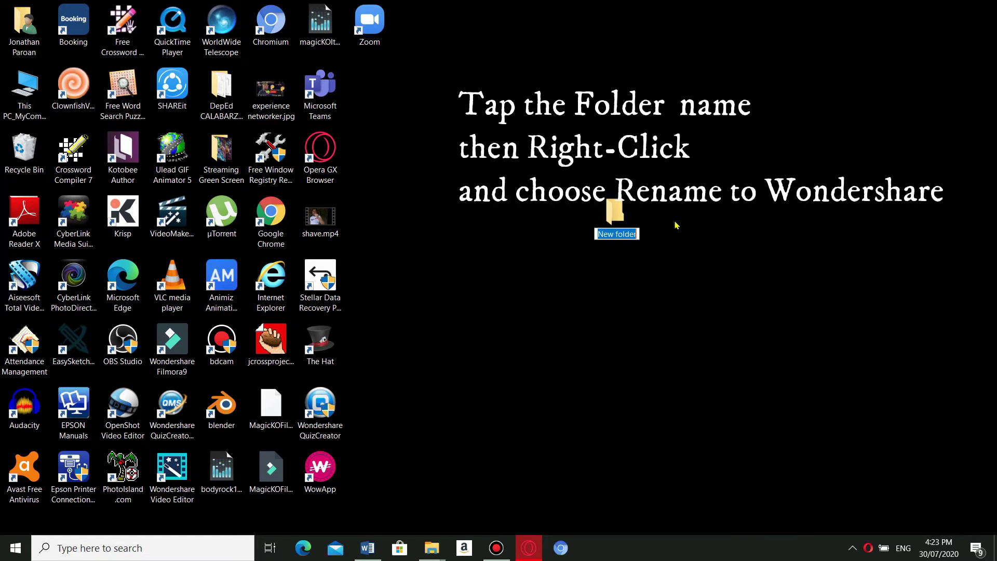
key(super)
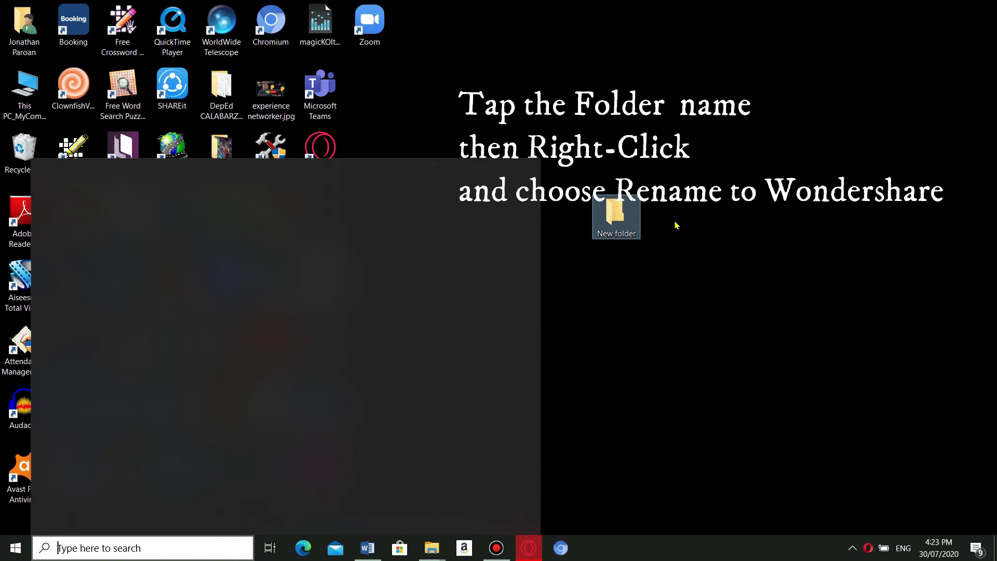
click(653, 242)
click(634, 231)
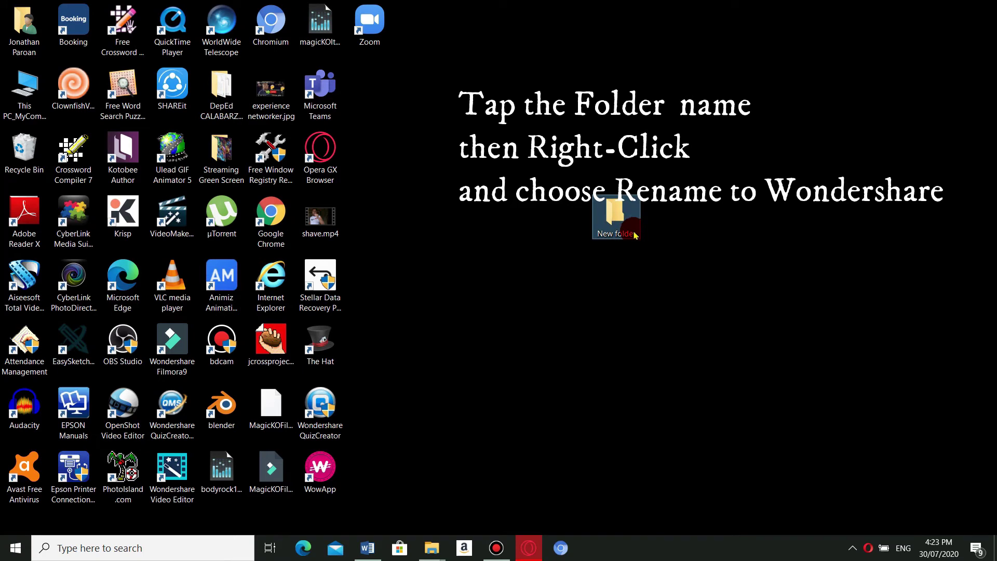
click(634, 233)
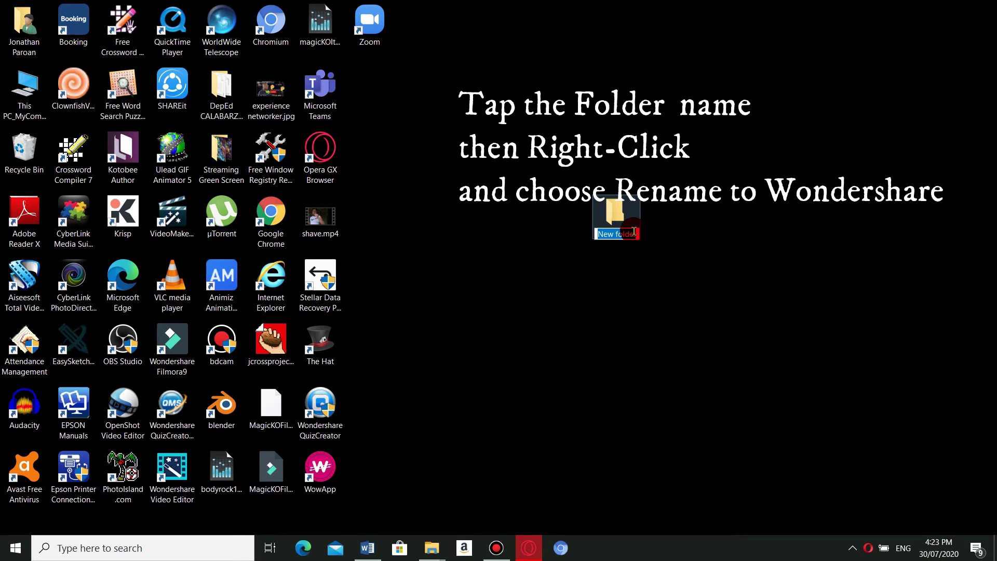
right_click(634, 232)
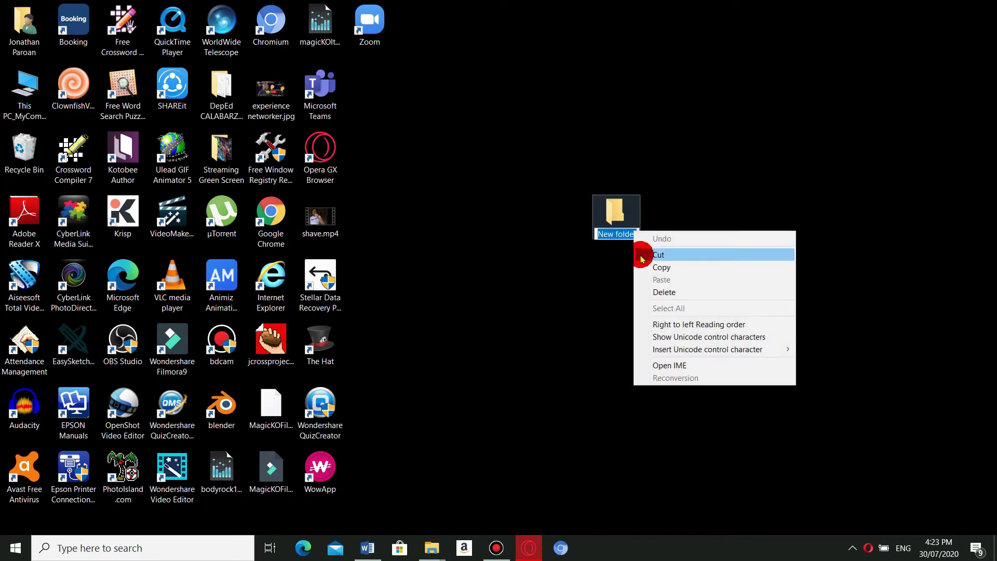
click(588, 262)
click(613, 221)
right_click(617, 223)
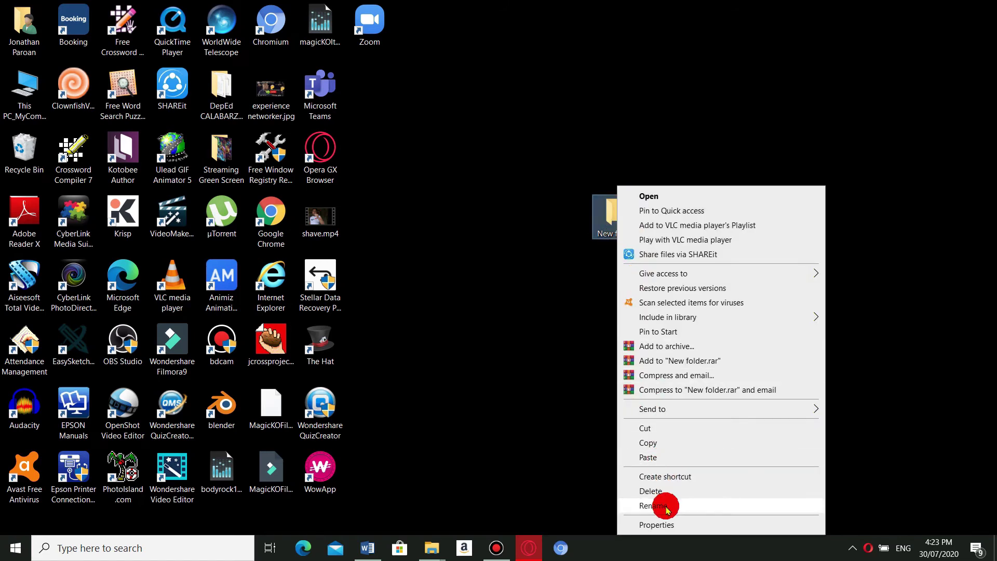
click(572, 385)
- Rename the new desktop folder as Wondershare Video Editor
click(630, 233)
click(630, 234)
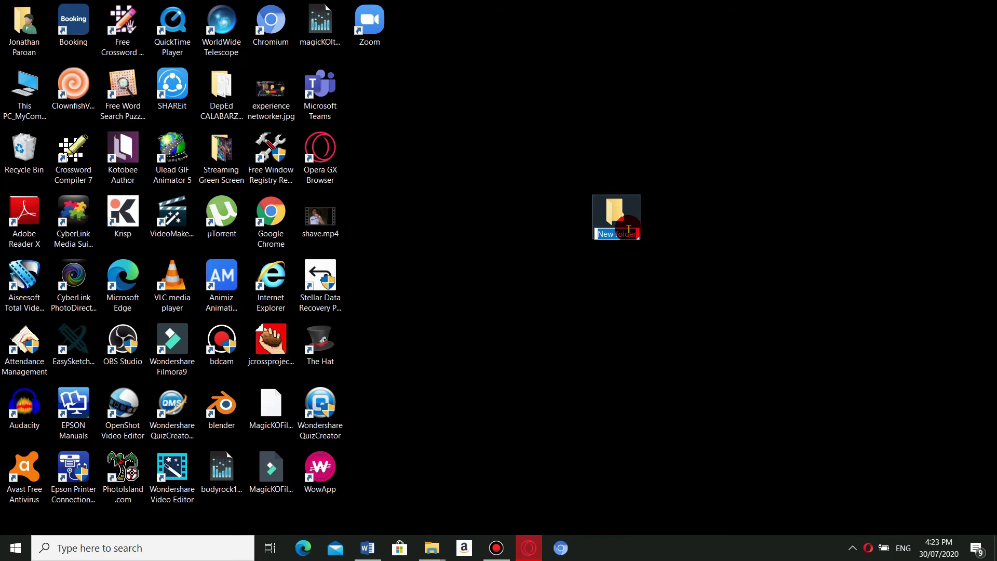
text(W)
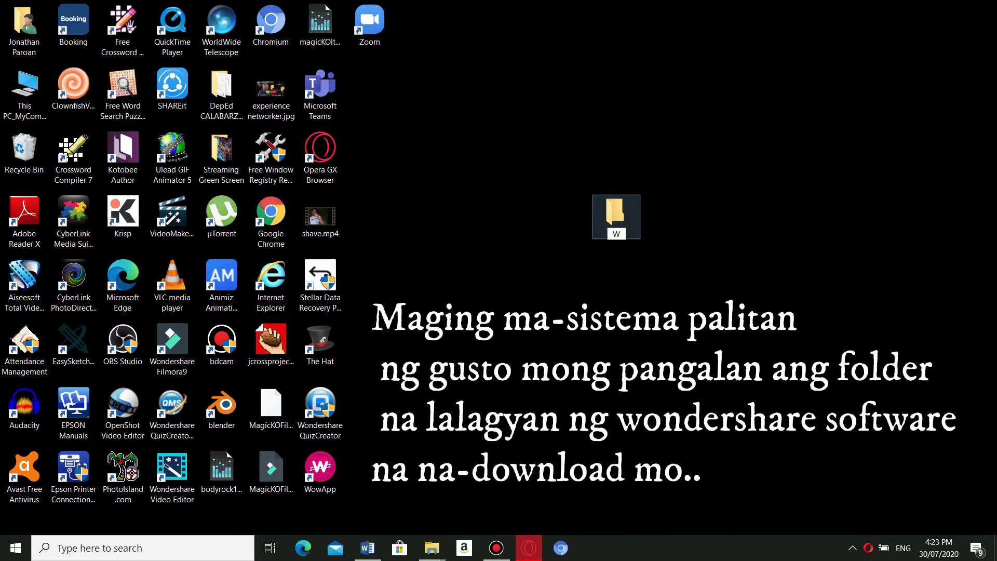
text(or)
text(dersha)
text(re)
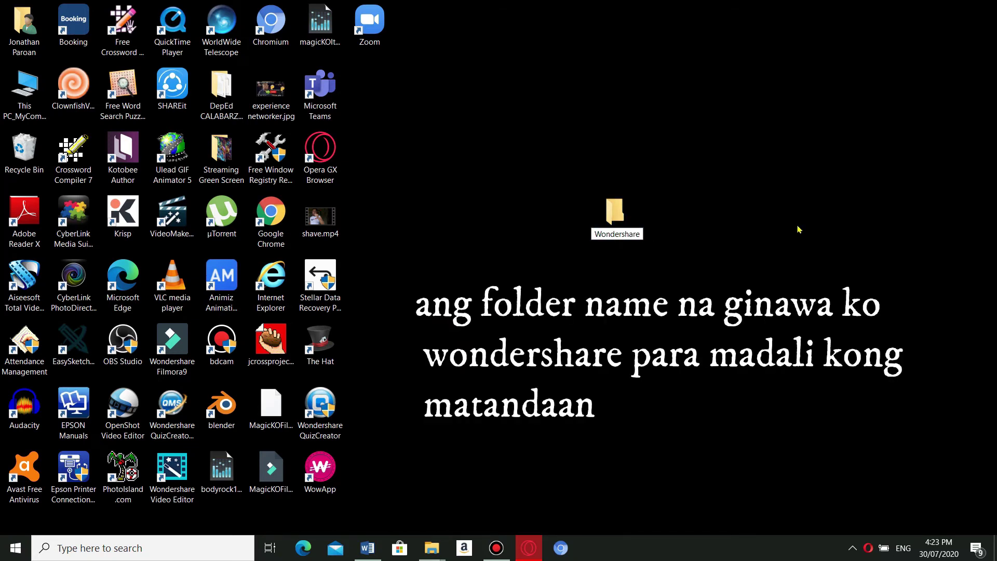
text( Video Edito)
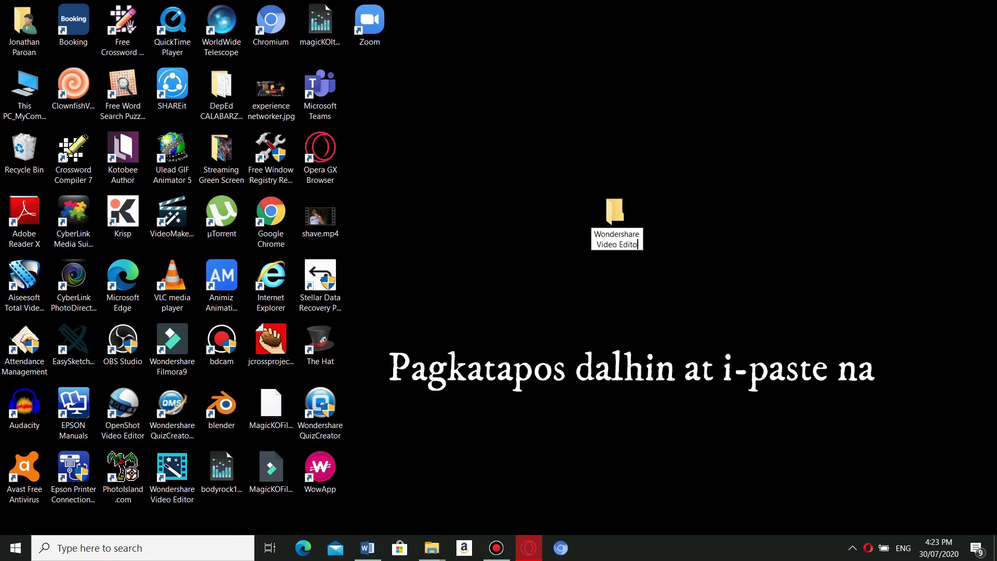
text(r)
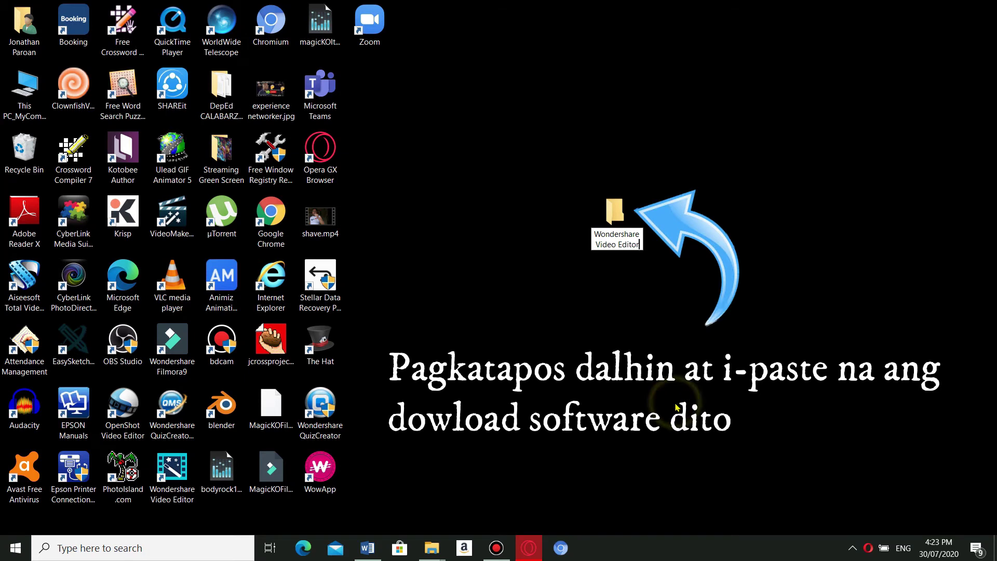
key(Return)
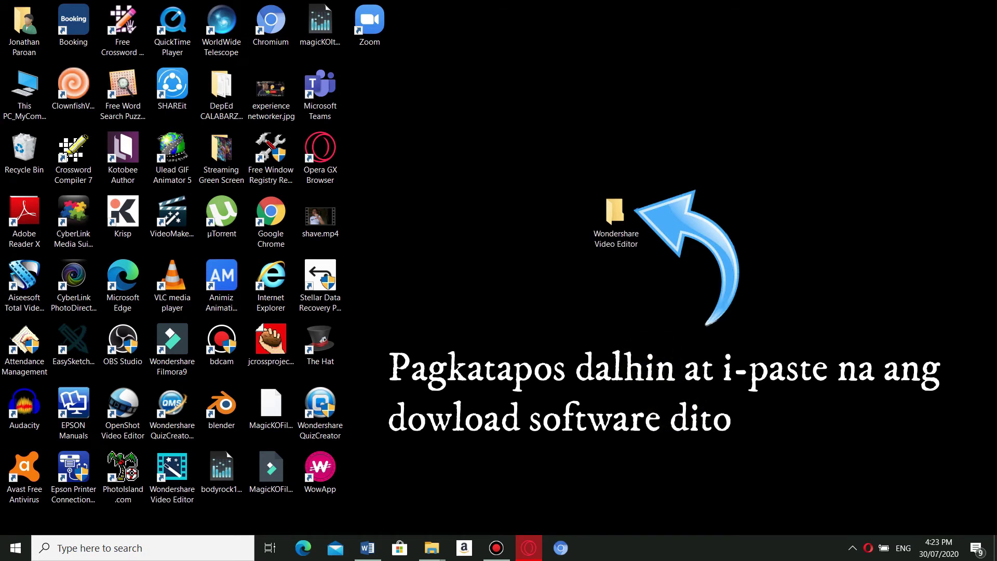
- Open the Wondershare Video Editor folder and paste the cut wondersharepacked.zip into it
click(603, 217)
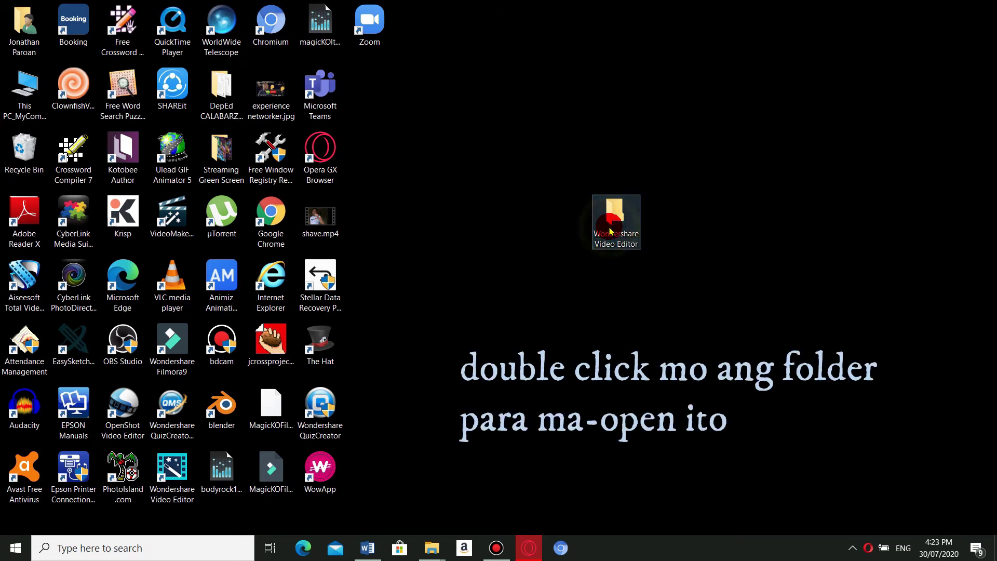
double_click(601, 240)
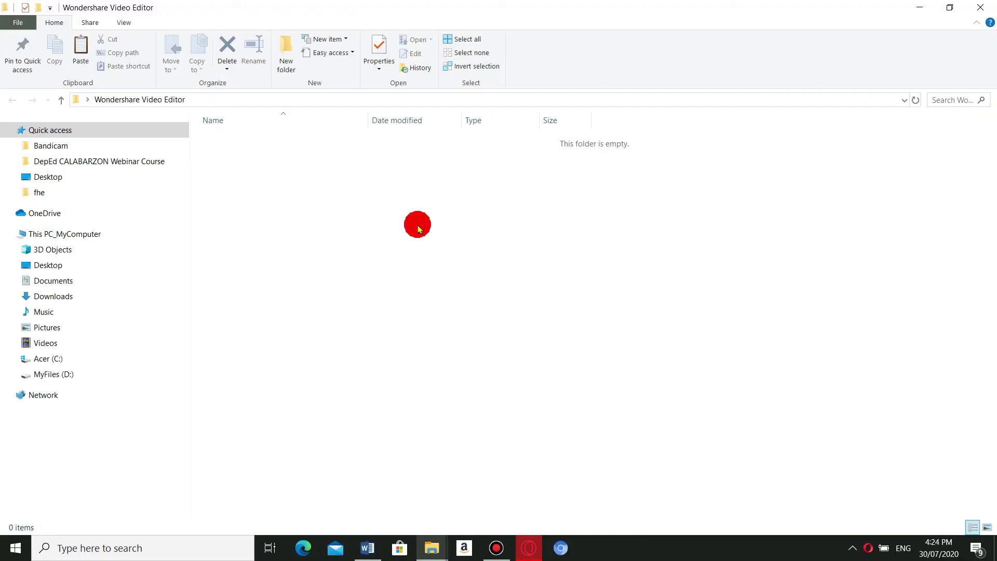
click(419, 229)
right_click(420, 228)
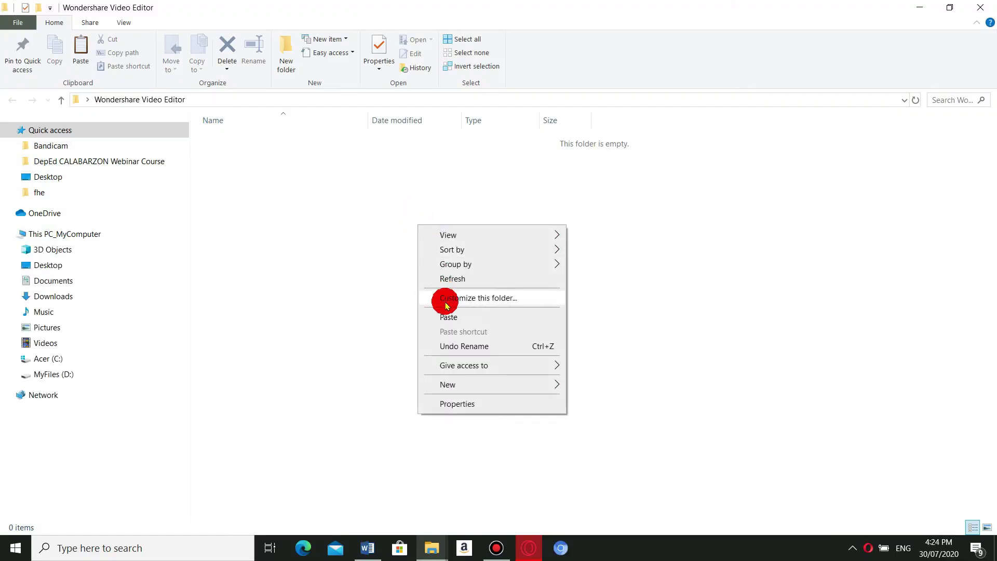
click(360, 294)
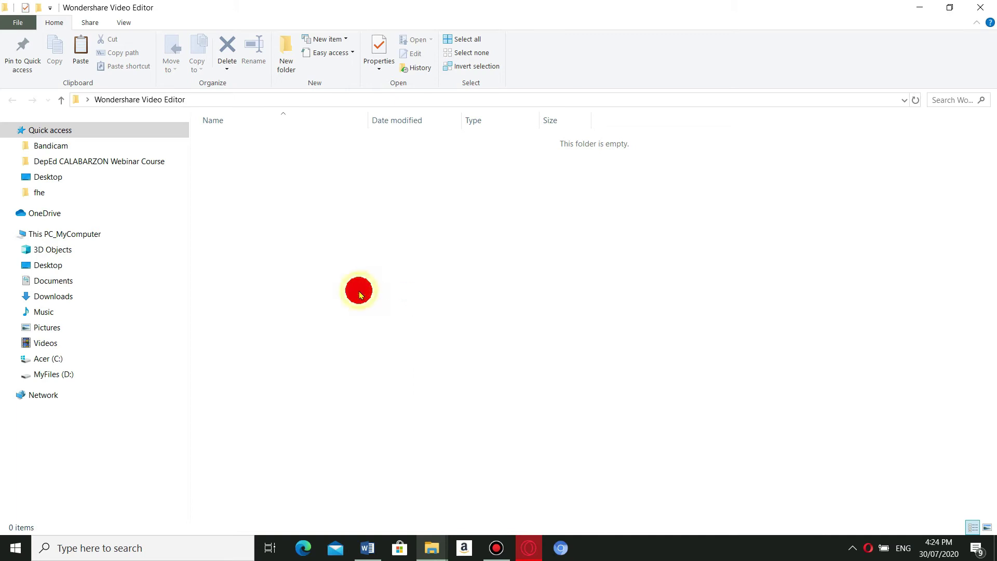
key(ctrl+v)
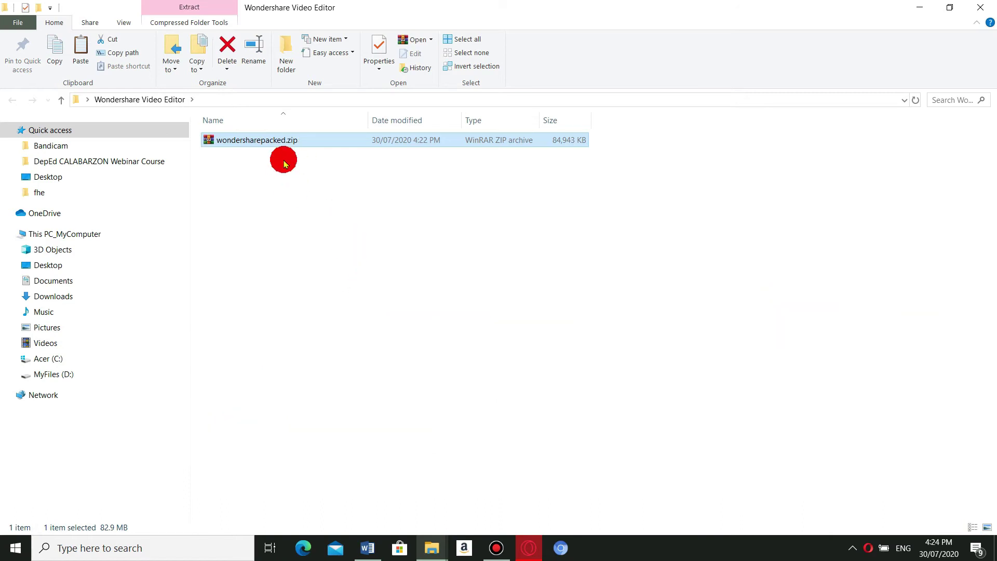
- Extract wondersharepacked.zip directly into the current folder
scroll(283, 164, up, 4)
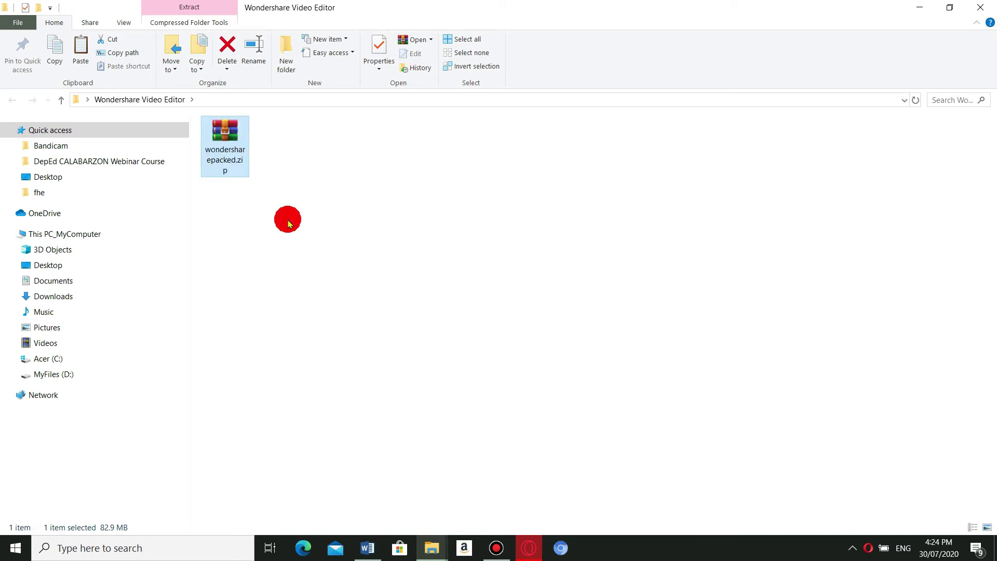
right_click(220, 161)
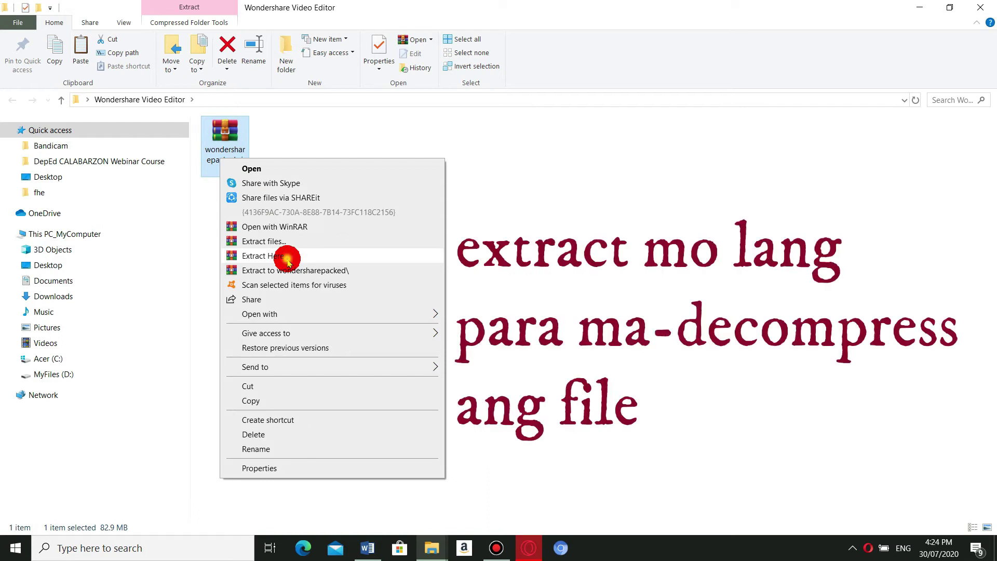
click(262, 255)
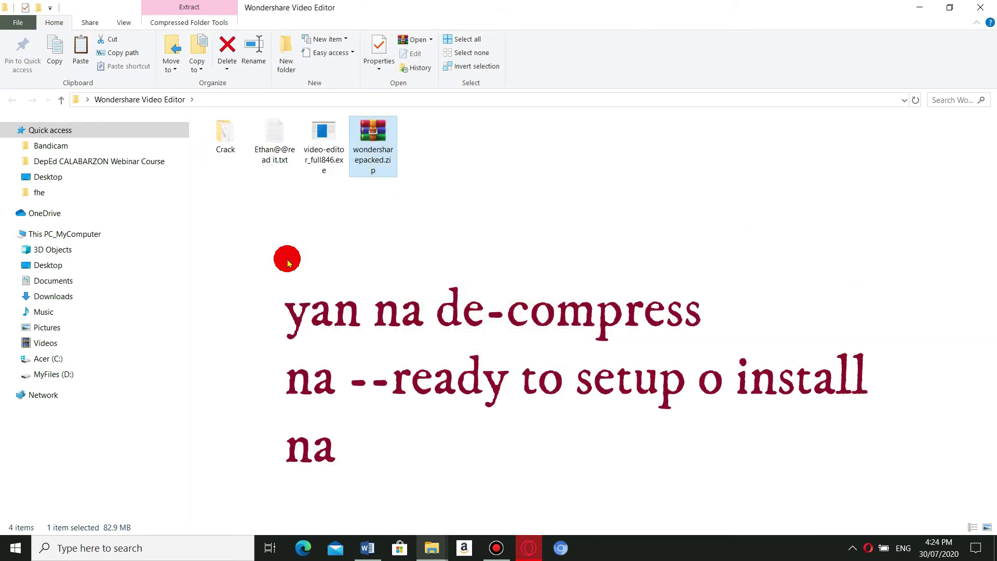
- Run video-editor_full846.exe and choose English as the setup language
click(283, 163)
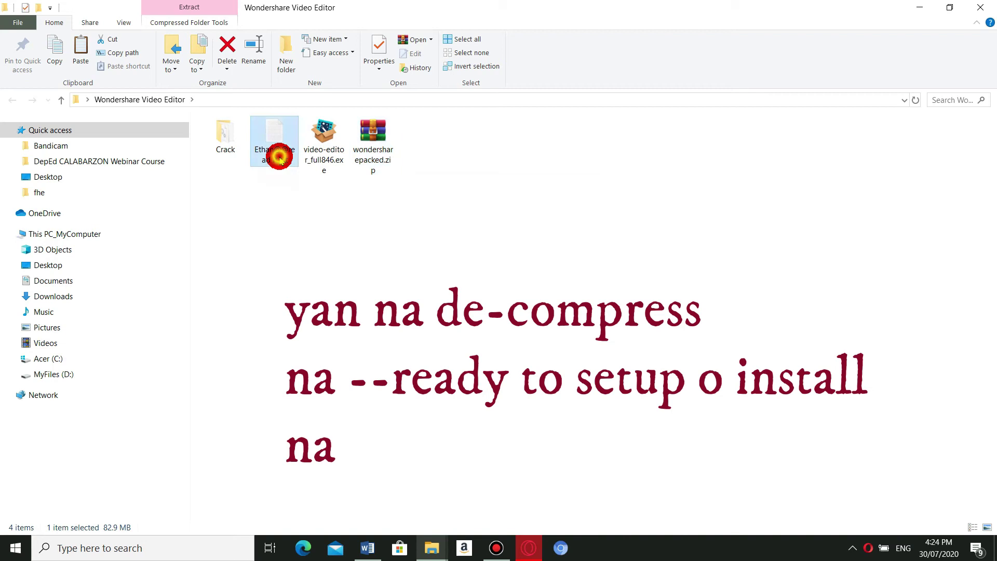
click(329, 162)
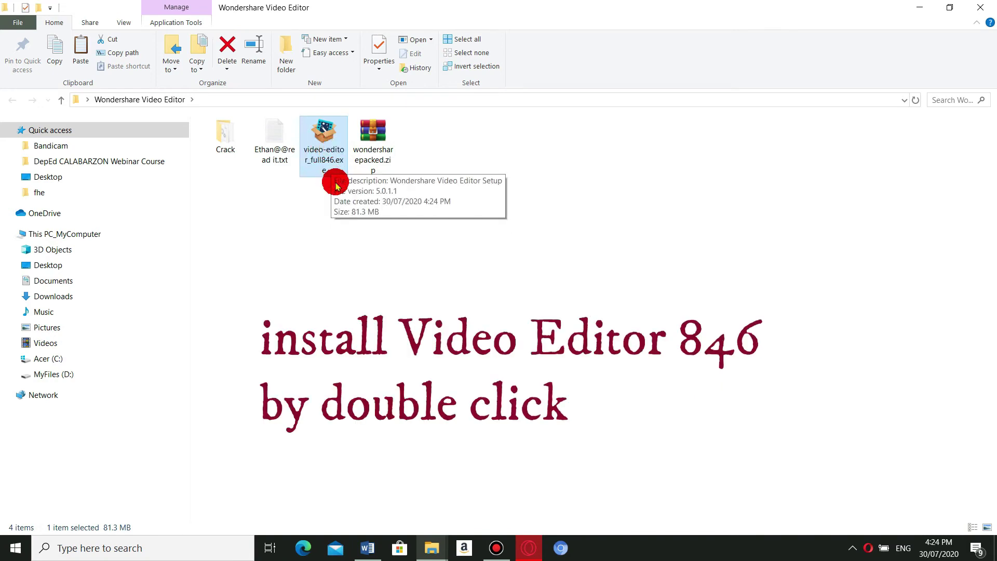
double_click(307, 170)
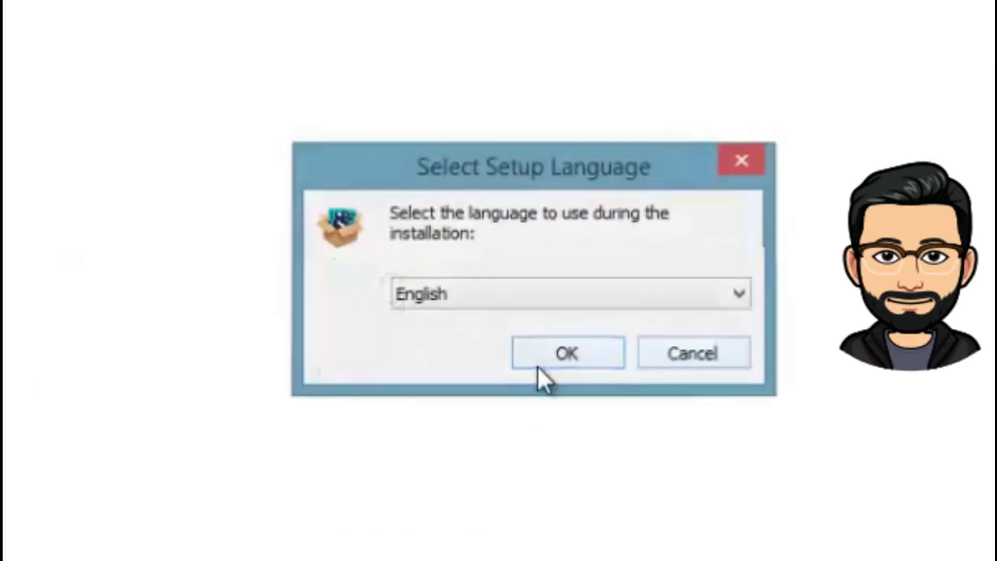
click(538, 366)
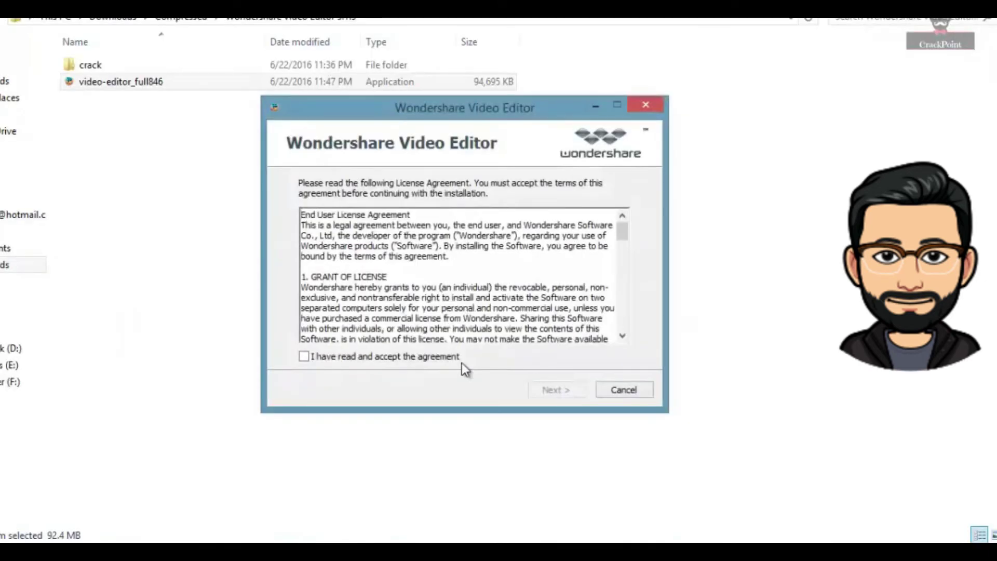
- Install Wondershare Video Editor, accepting the license agreement and opting out of the User Experience Improvement Program
click(434, 359)
click(574, 394)
click(575, 397)
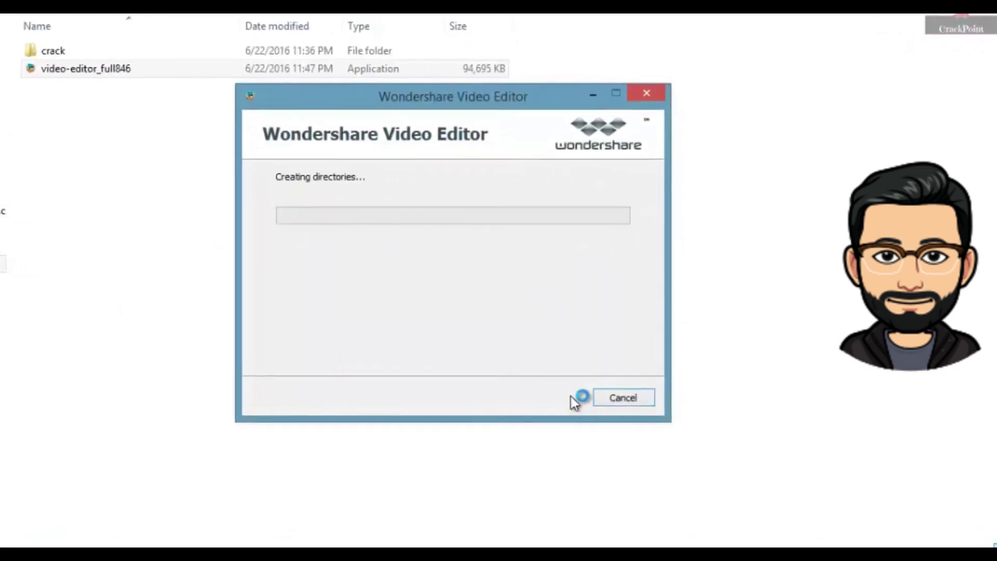
drag(370, 105, 460, 119)
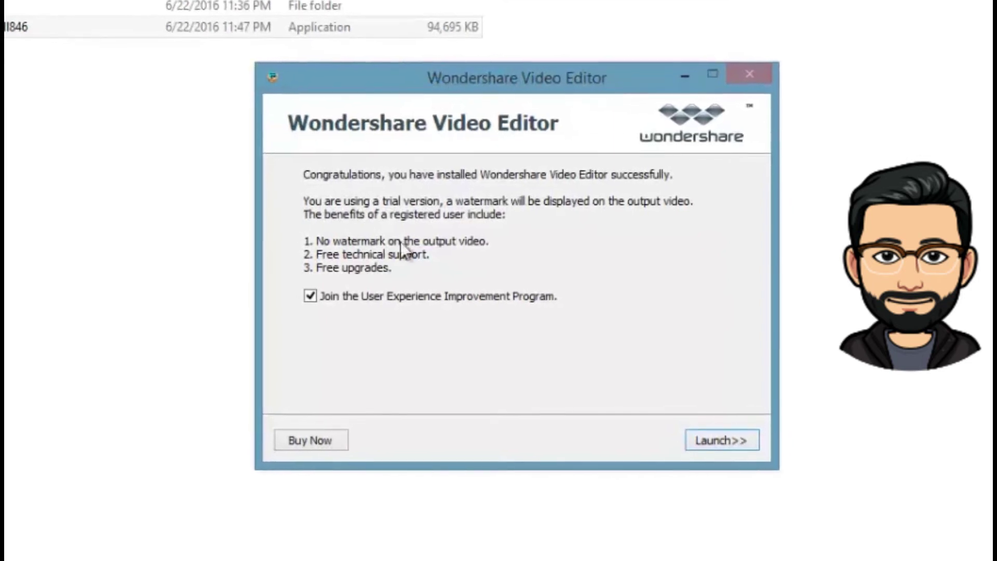
click(310, 296)
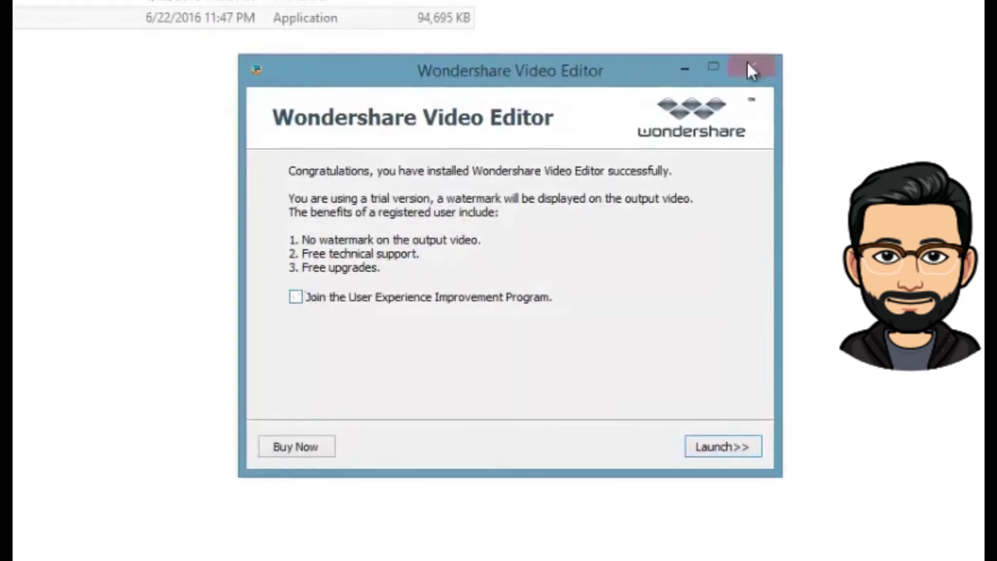
click(709, 459)
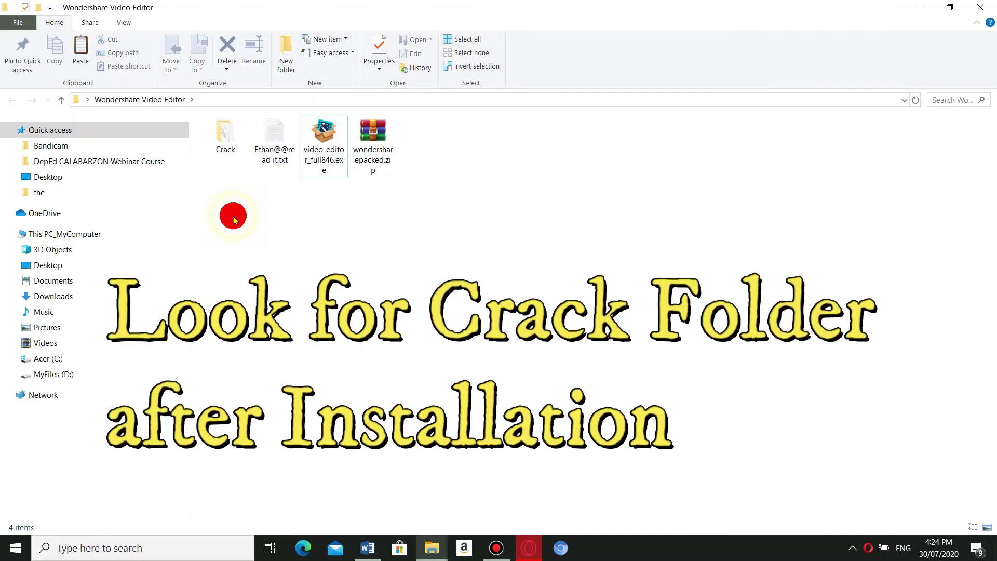
- Open the Crack folder and copy both VideoEditor.exe and ws_log.dll
click(223, 152)
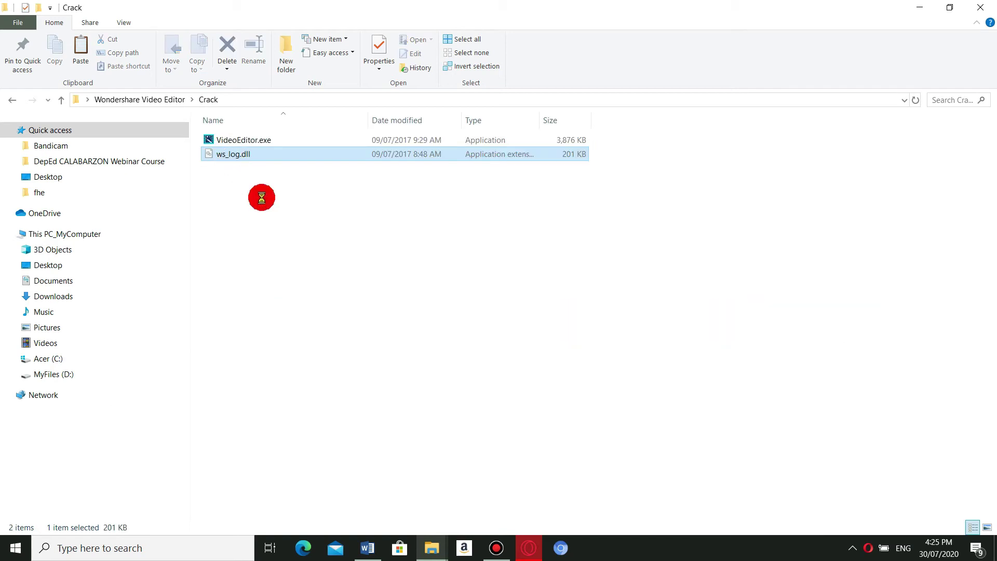
click(263, 158)
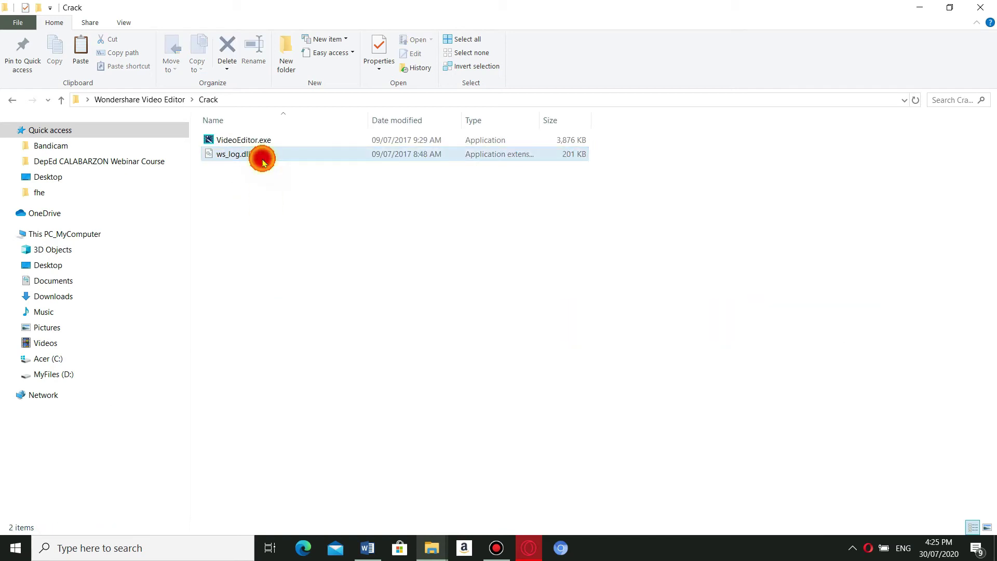
click(264, 146)
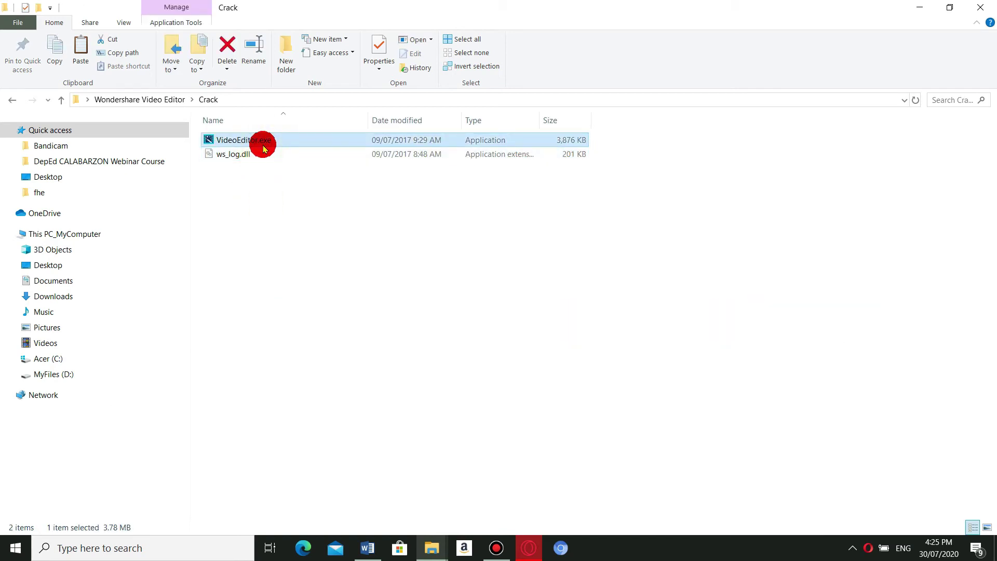
click(259, 151)
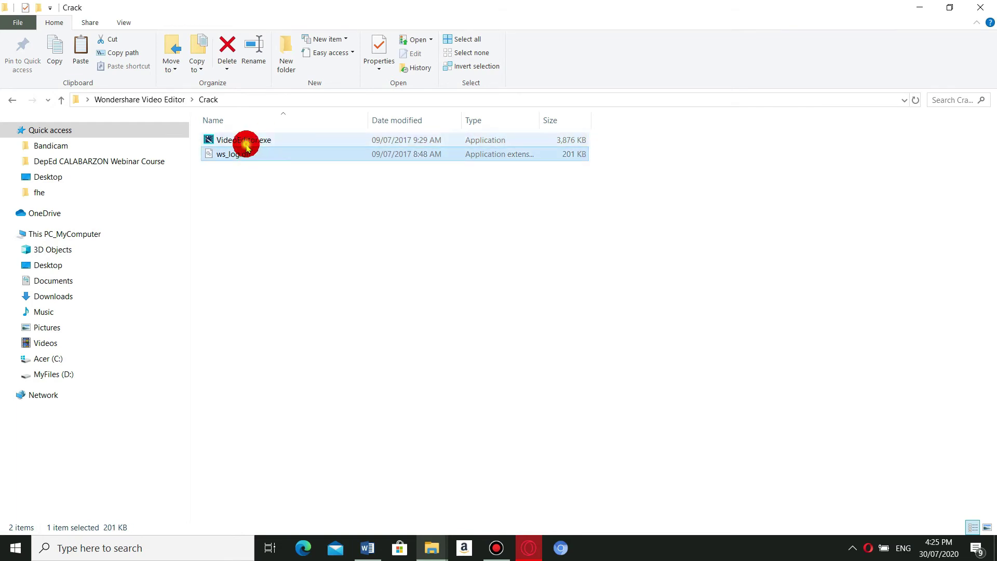
click(246, 144)
click(247, 151)
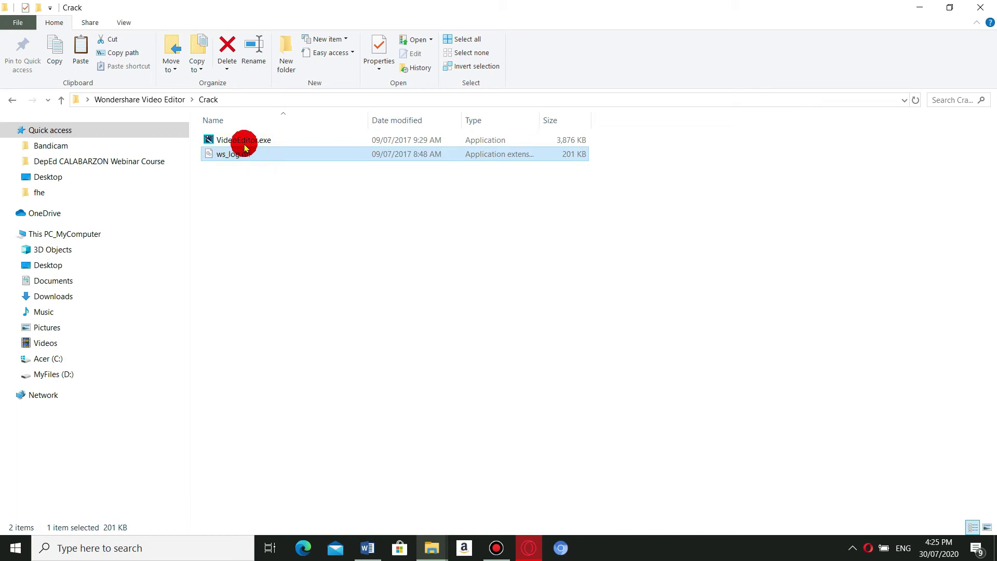
click(243, 141)
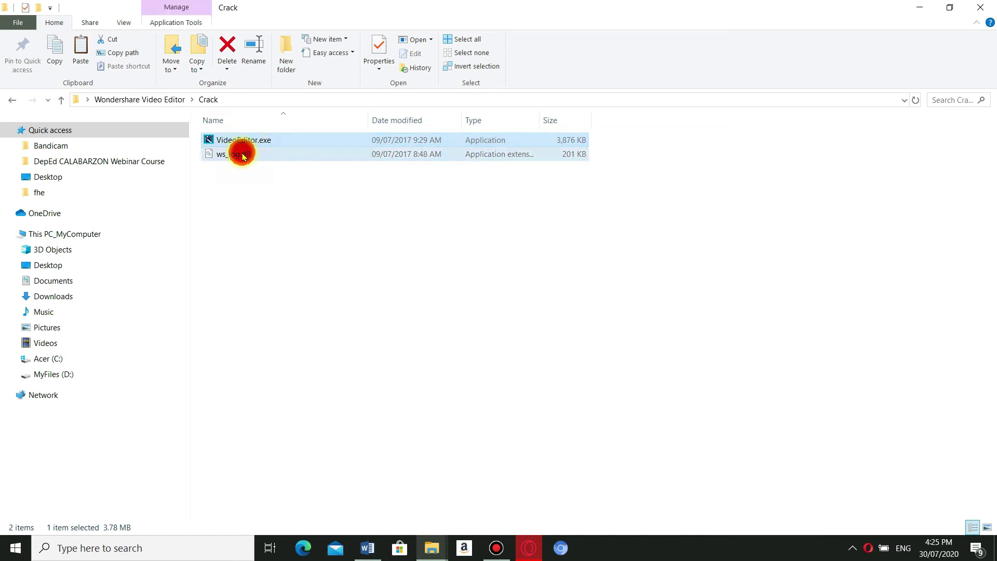
key(ctrl+a)
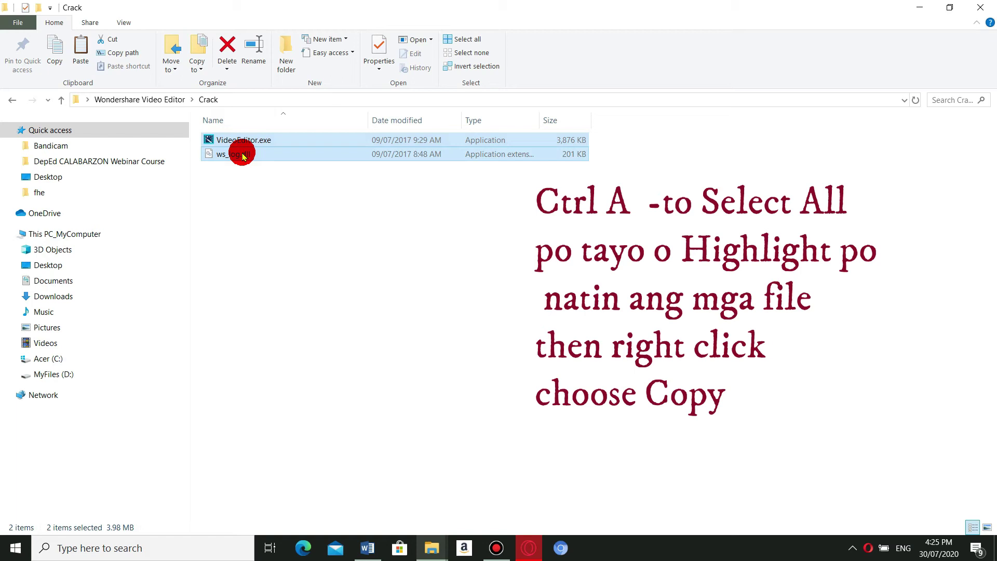
right_click(242, 155)
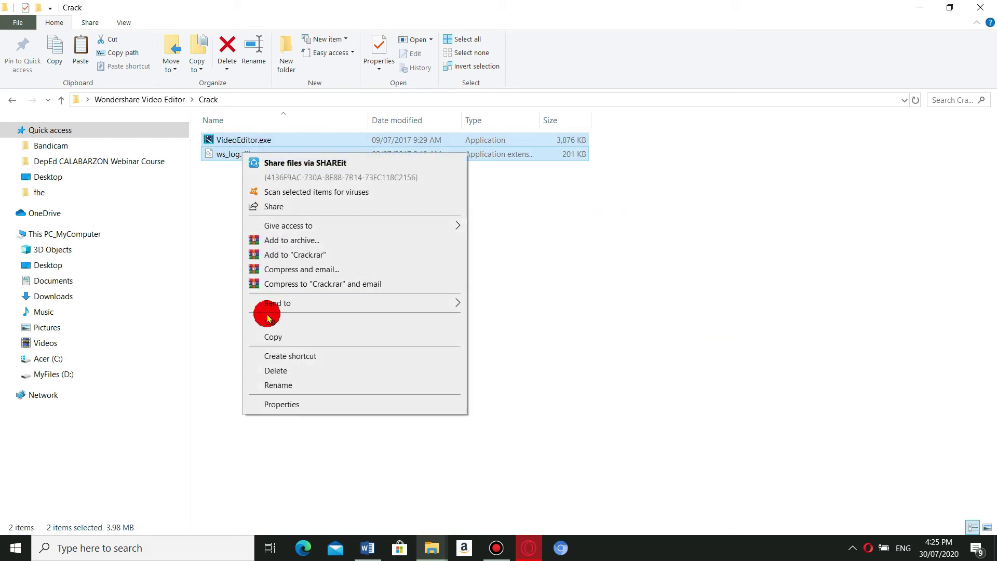
click(273, 339)
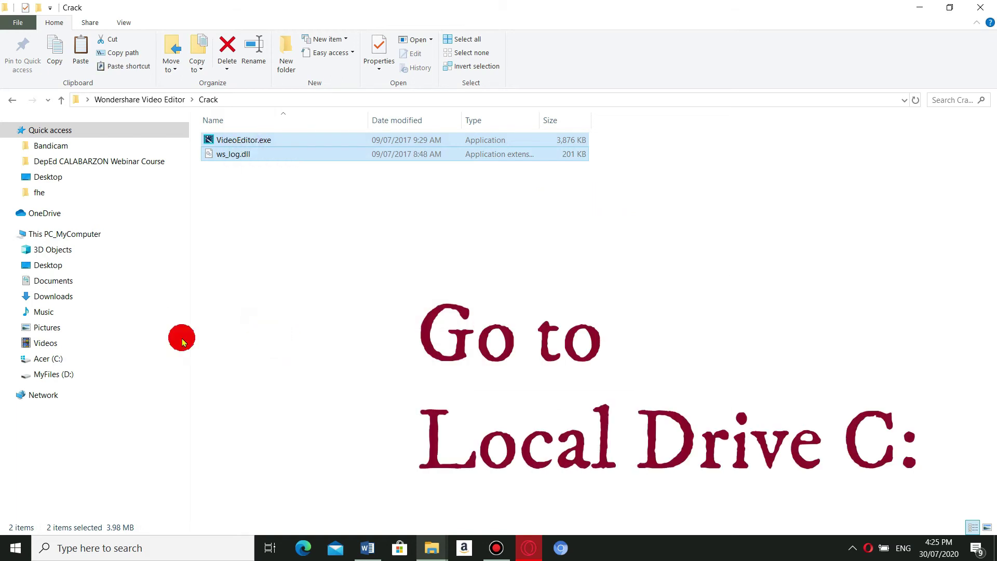
- Enlarge the folder icons on the Acer (C:) drive and open the Program Files (x86) folder
click(71, 365)
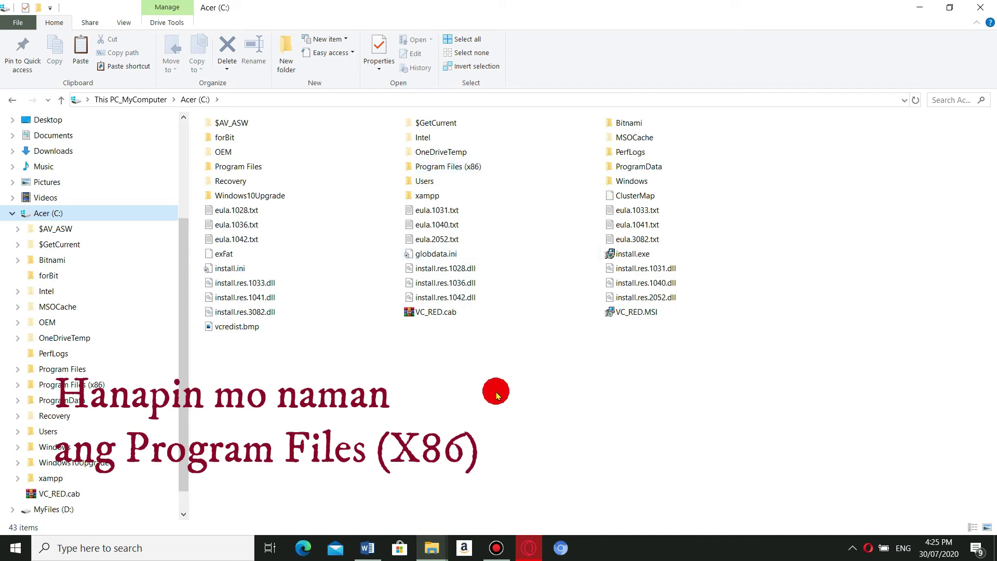
scroll(477, 169, up, 1)
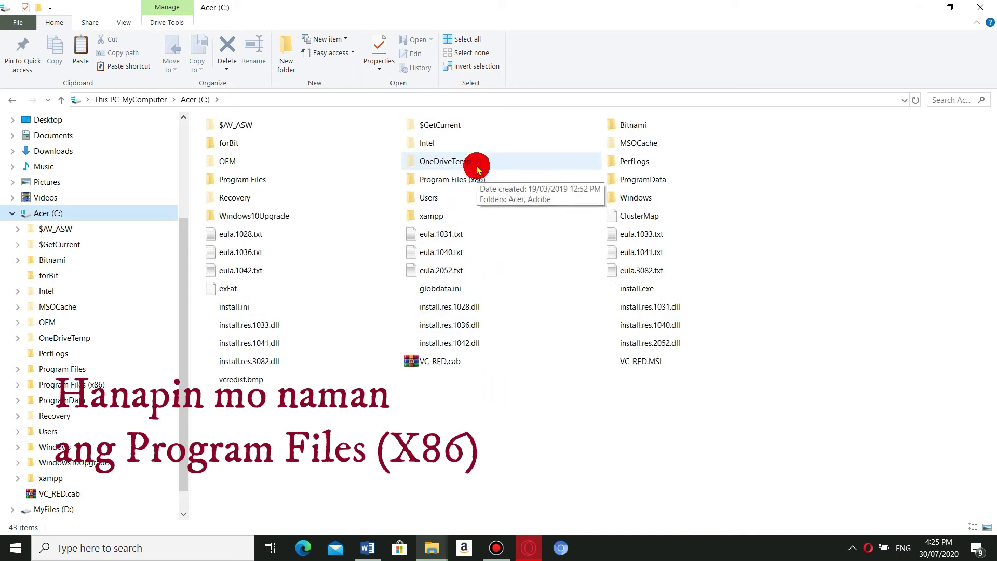
scroll(479, 174, up, 2)
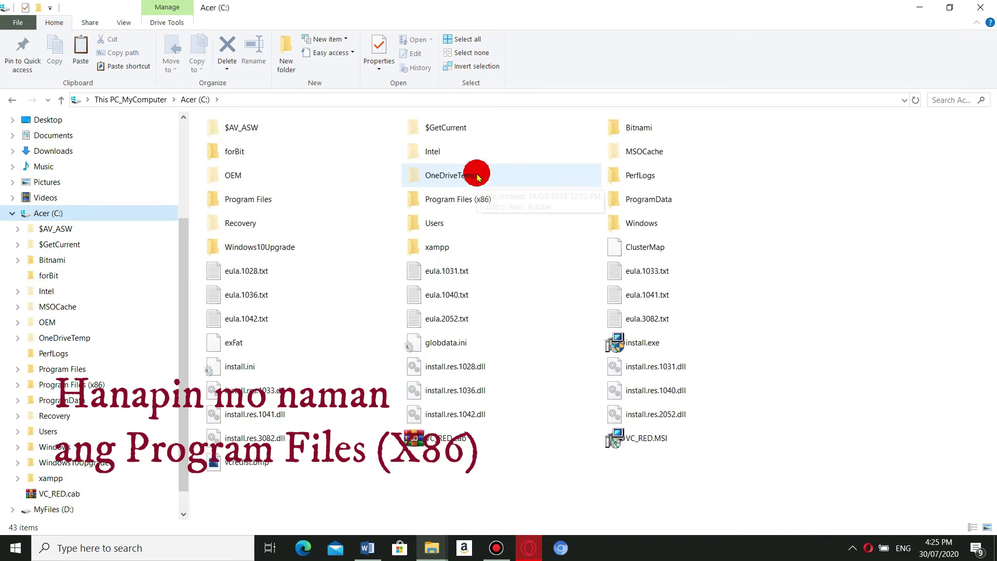
scroll(478, 177, up, 1)
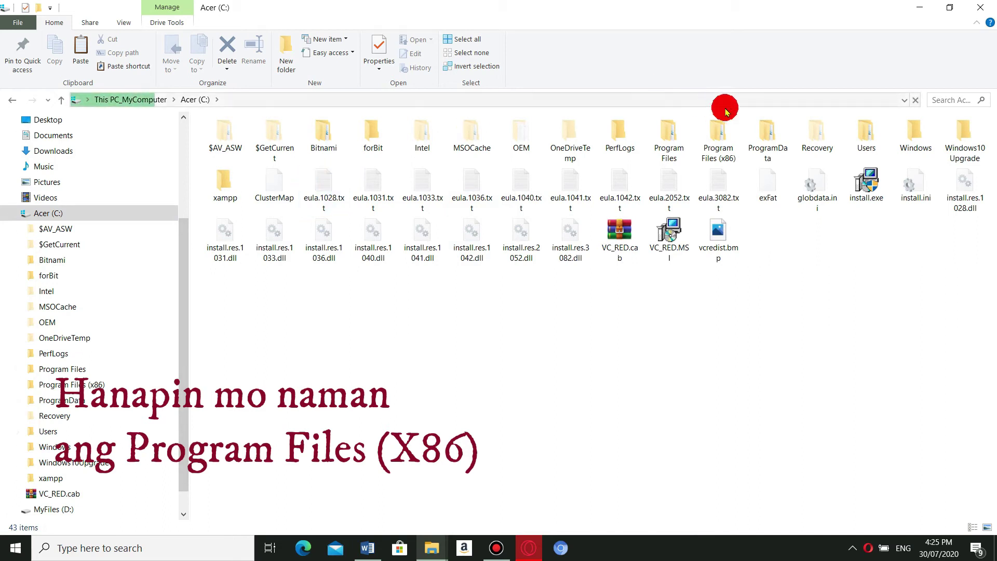
click(725, 159)
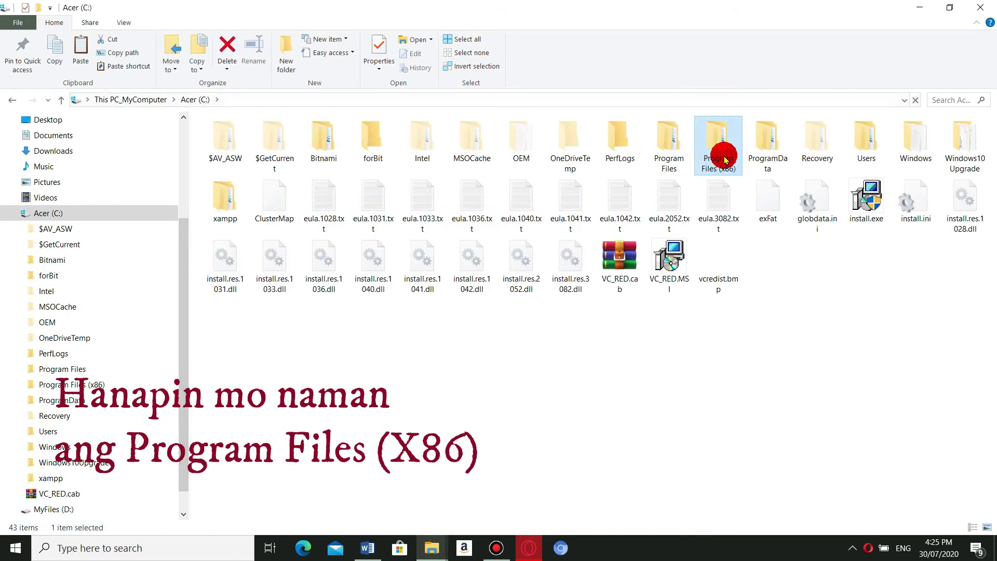
scroll(724, 161, up, 2)
scroll(722, 181, up, 1)
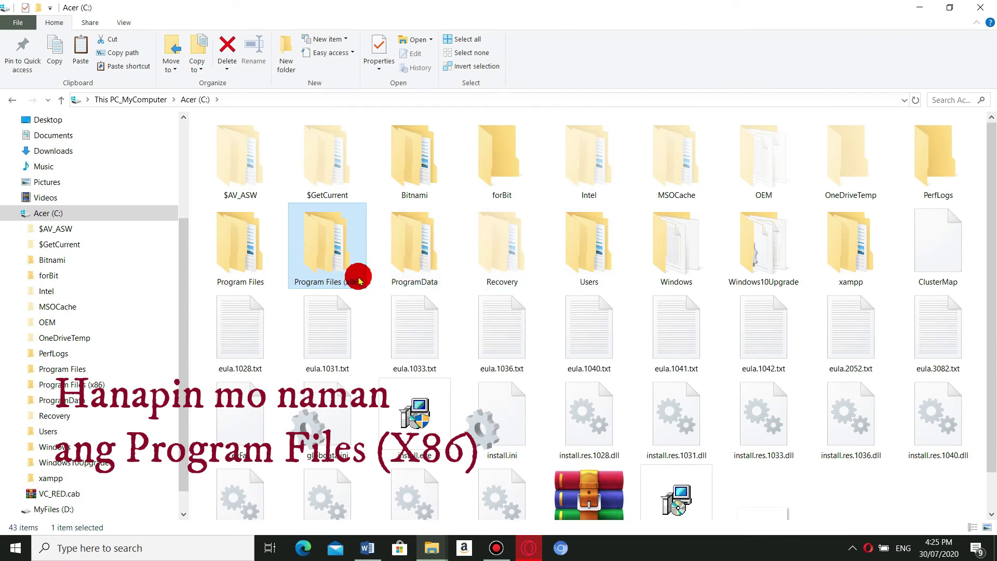
scroll(359, 280, up, 2)
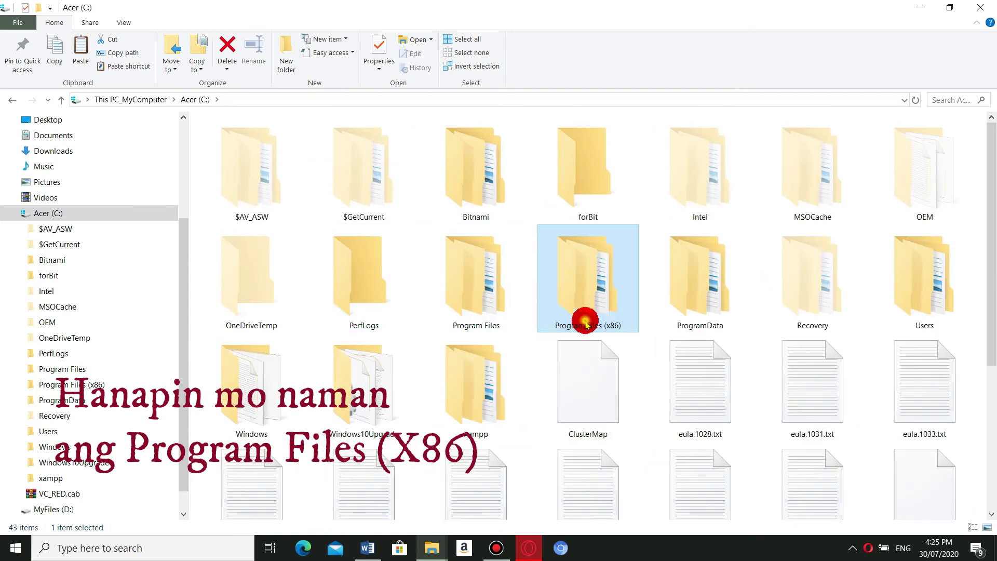
scroll(585, 326, up, 1)
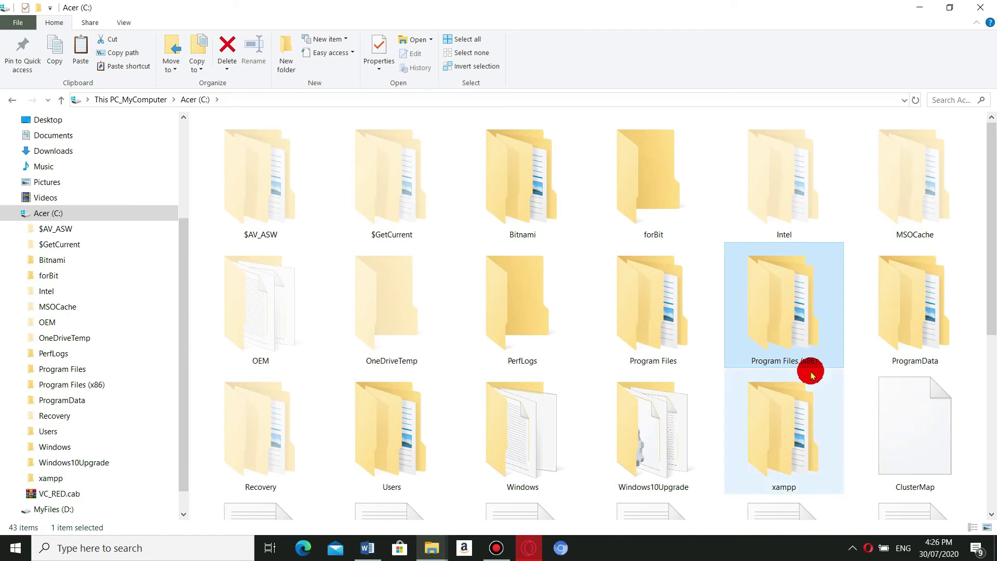
mouse_move(813, 375)
double_click(788, 333)
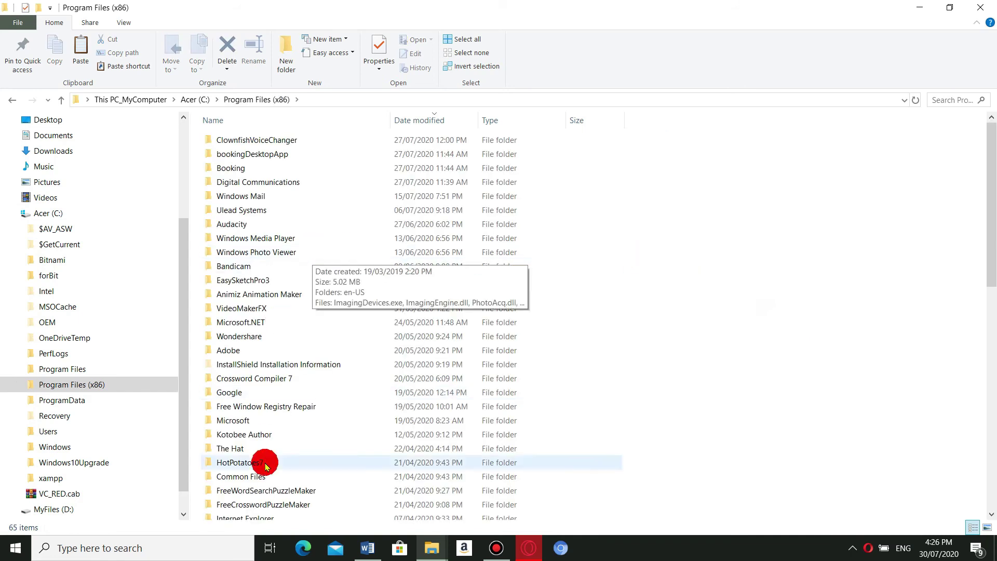
- Find the Wondershare folder in Program Files (x86) and open it
click(963, 96)
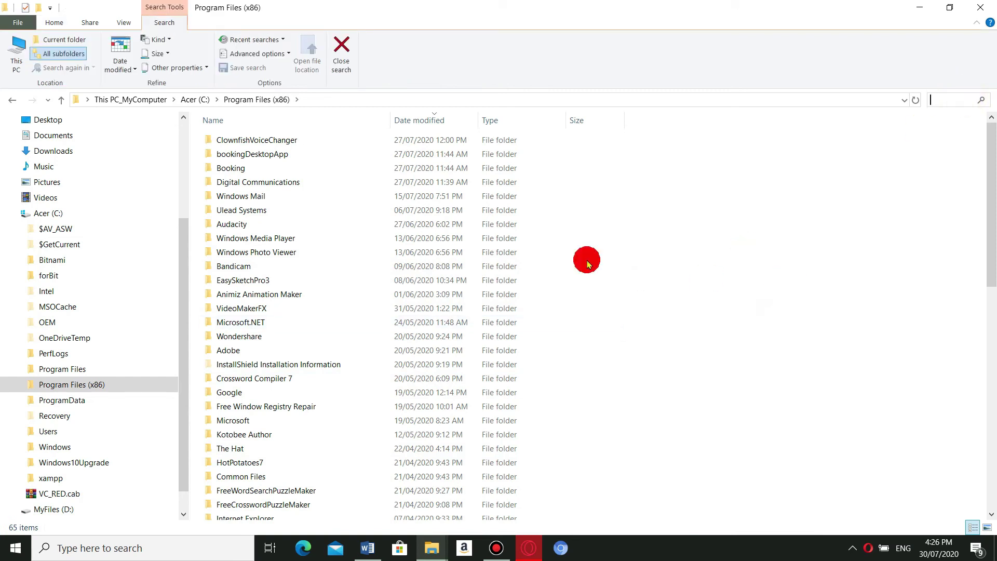
mouse_move(990, 207)
mouse_down()
mouse_move(993, 429)
mouse_move(987, 226)
mouse_up()
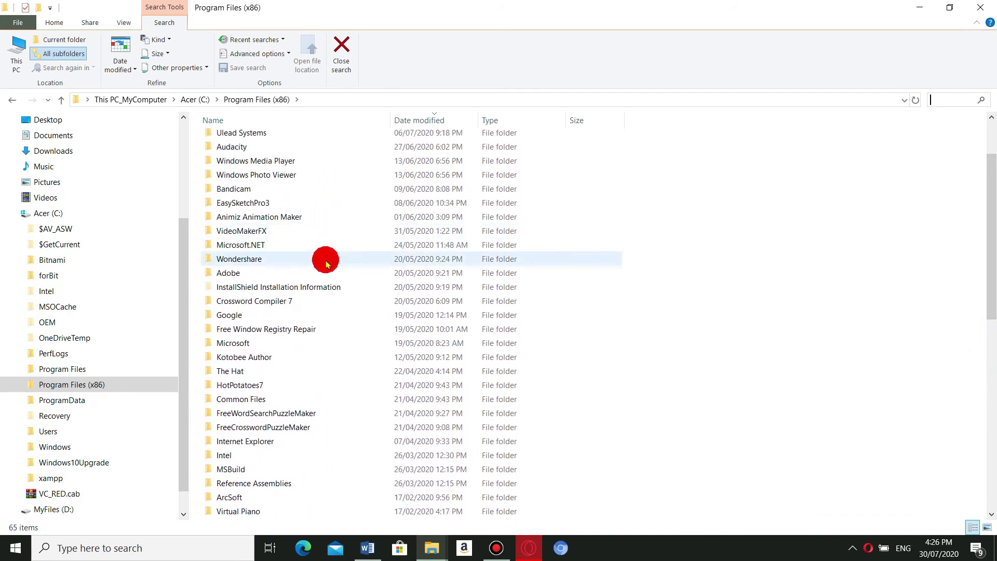
click(952, 98)
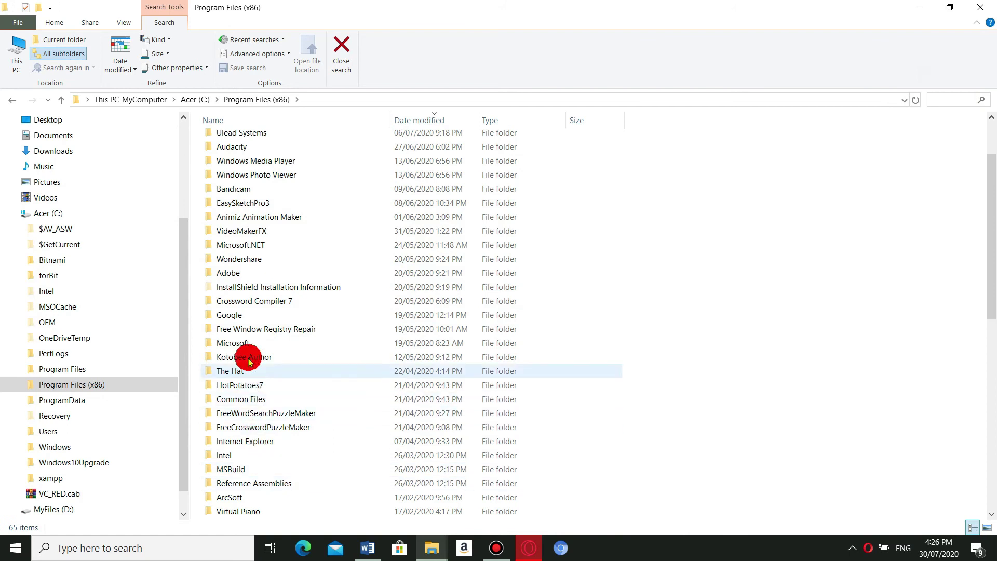
double_click(238, 259)
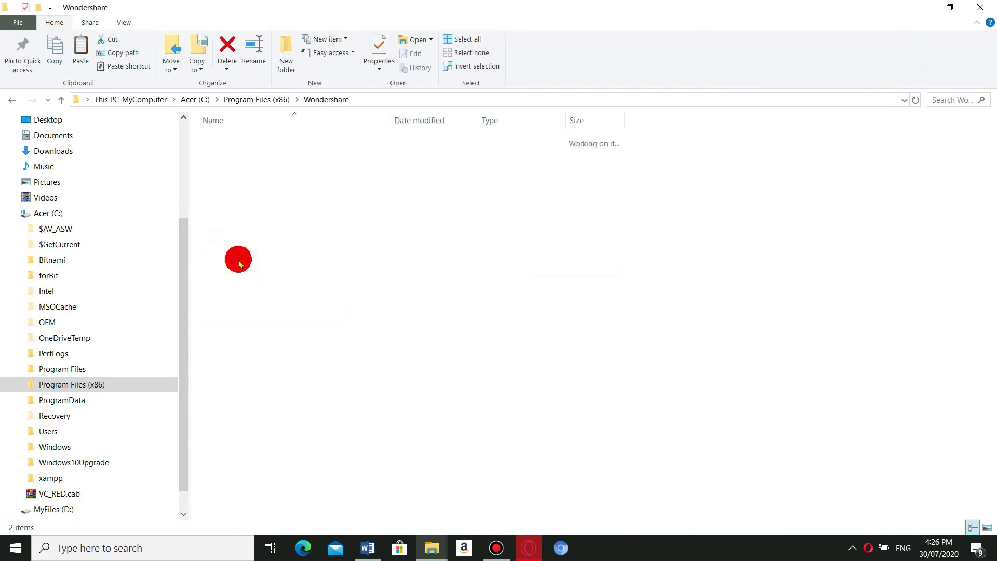
- Enlarge the icons in the Wondershare folder and open its Video Editor subfolder
key(ctrl+shift+4)
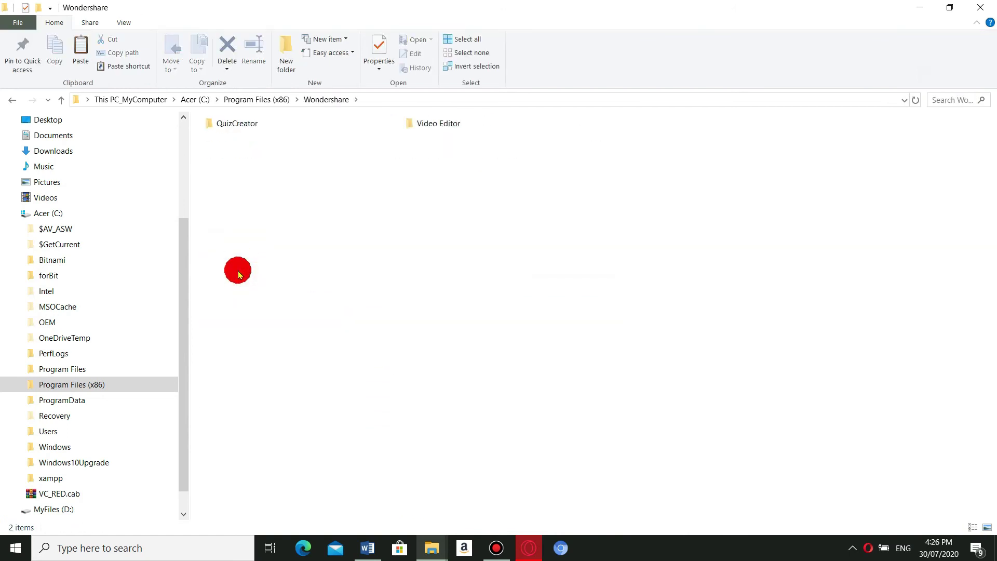
key(ctrl+shift+3)
key(ctrl+shift+2)
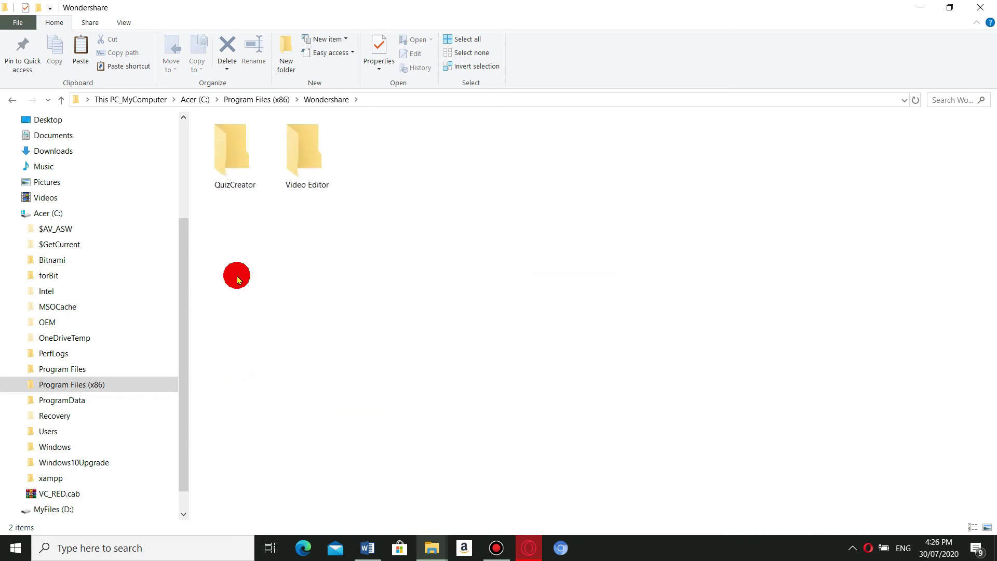
ctrl+scroll(237, 279, up, 5)
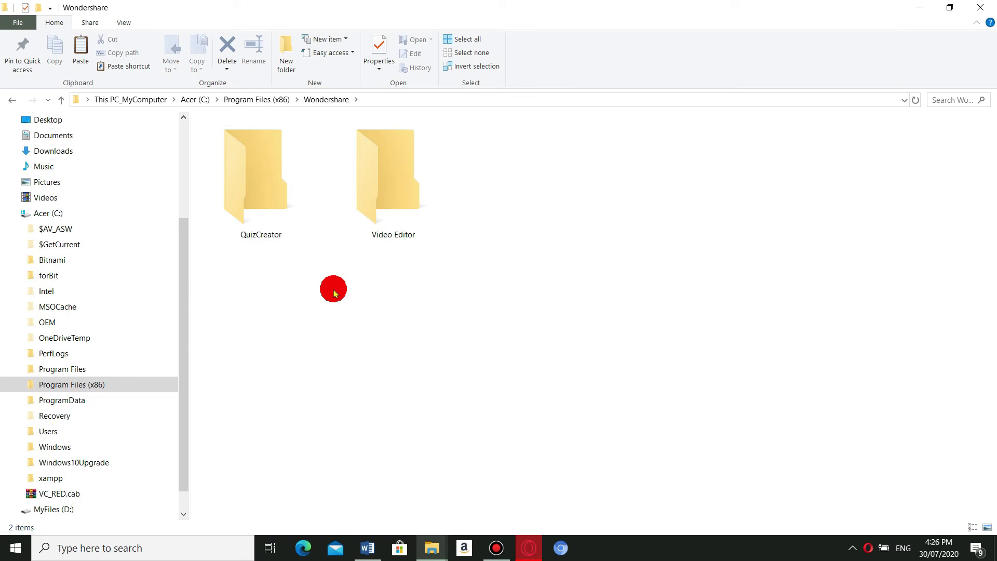
click(402, 210)
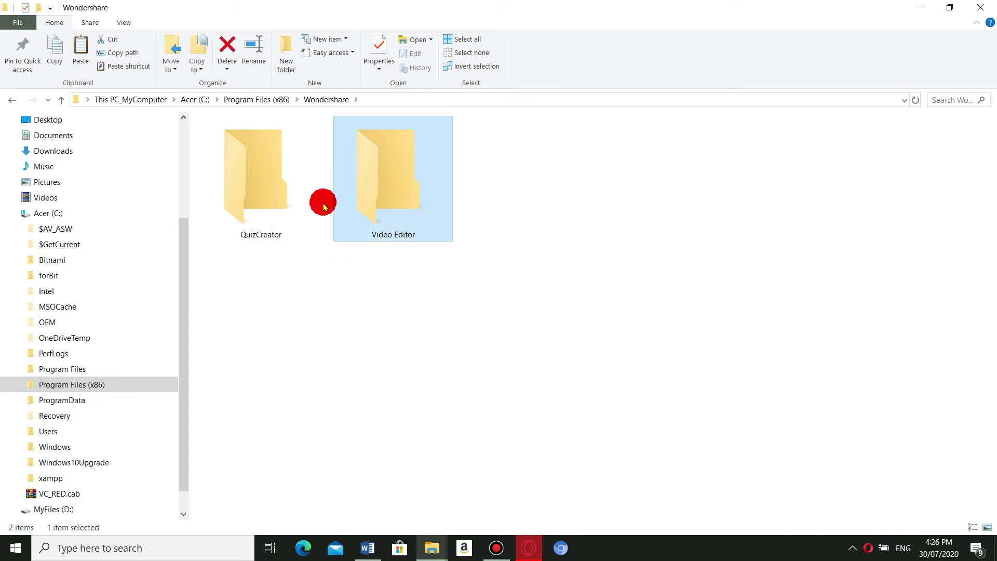
double_click(358, 201)
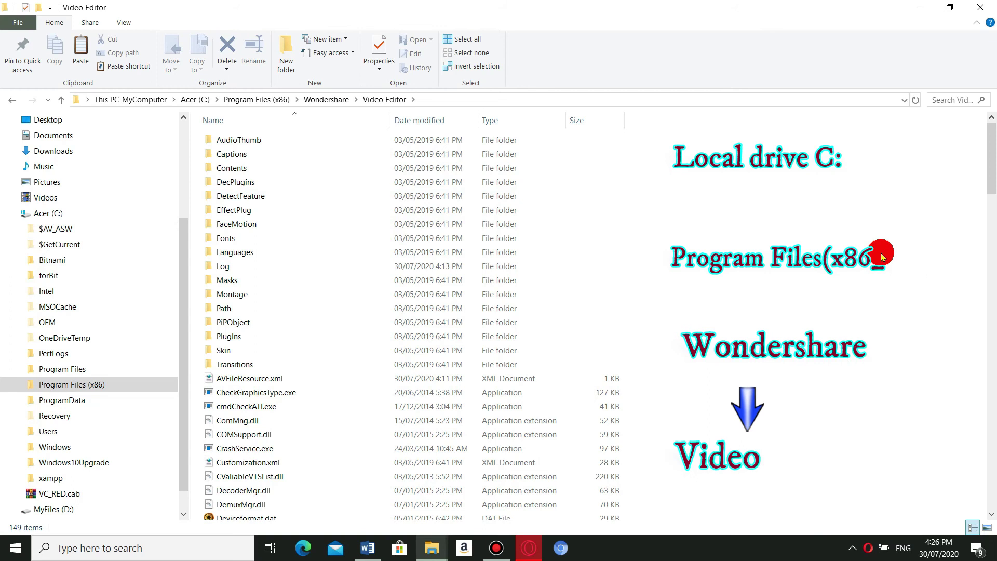
- Minimize the Video Editor folder window and open the Crack folder inside the desktop's Wondershare Video Editor folder
mouse_move(438, 555)
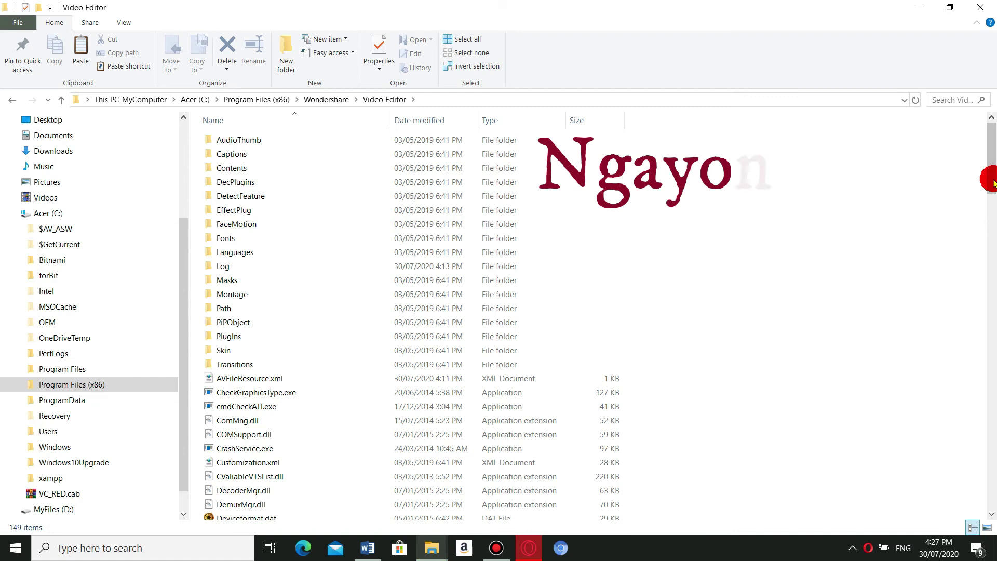
click(924, 8)
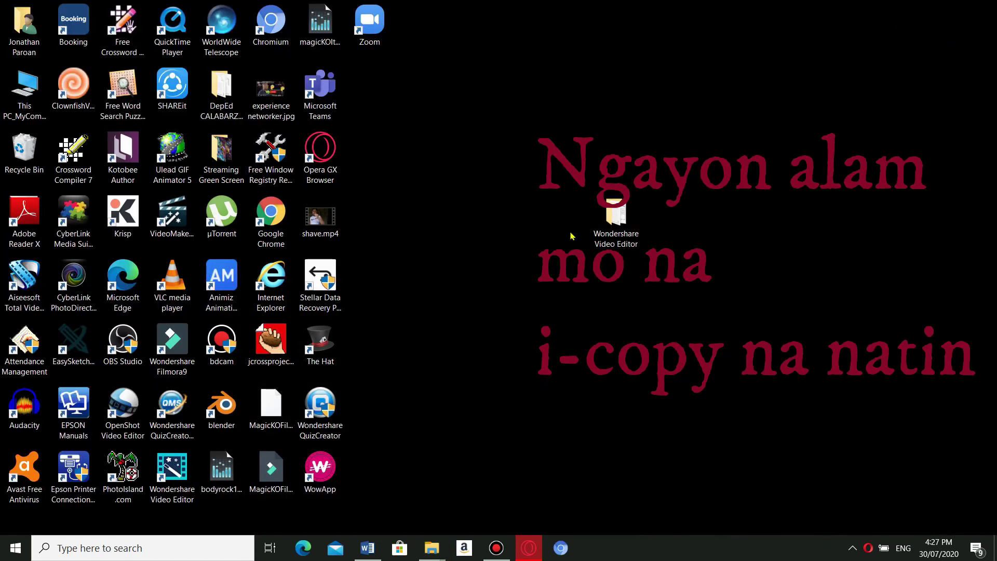
key(ctrl+v)
double_click(617, 245)
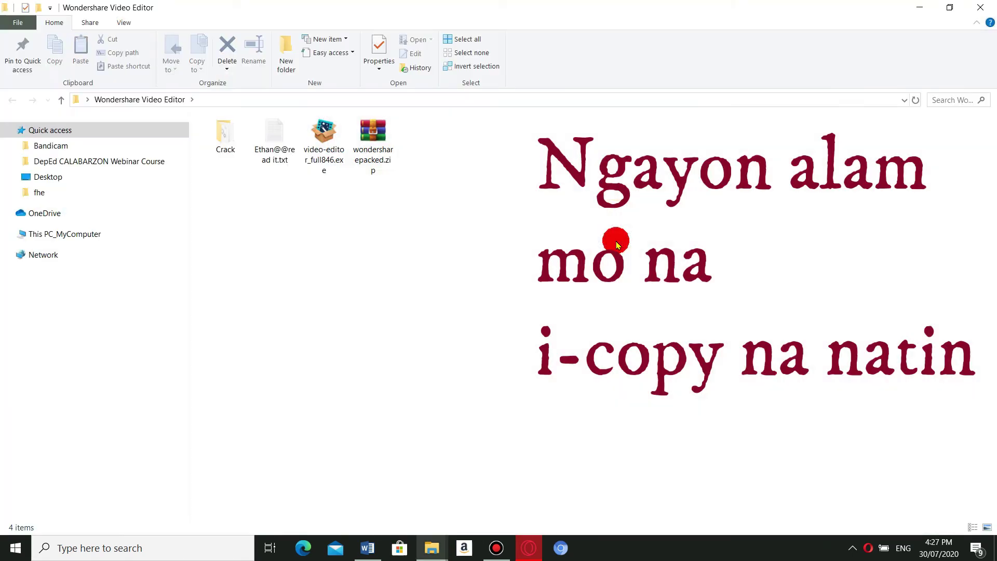
double_click(221, 153)
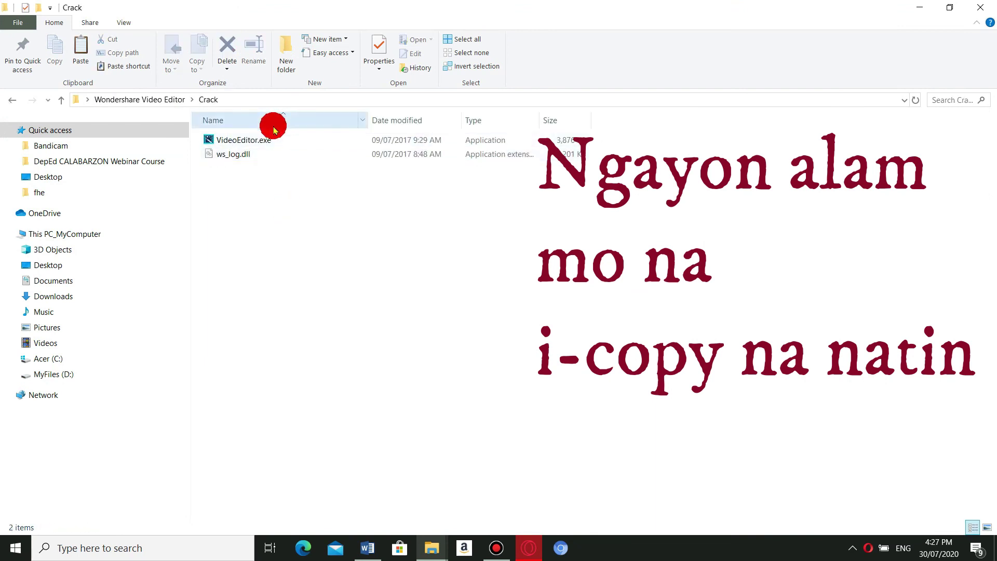
- Enlarge the file icons in the Crack folder and select both VideoEditor.exe and ws_log.dll for copying
ctrl+scroll(275, 151, up, 3)
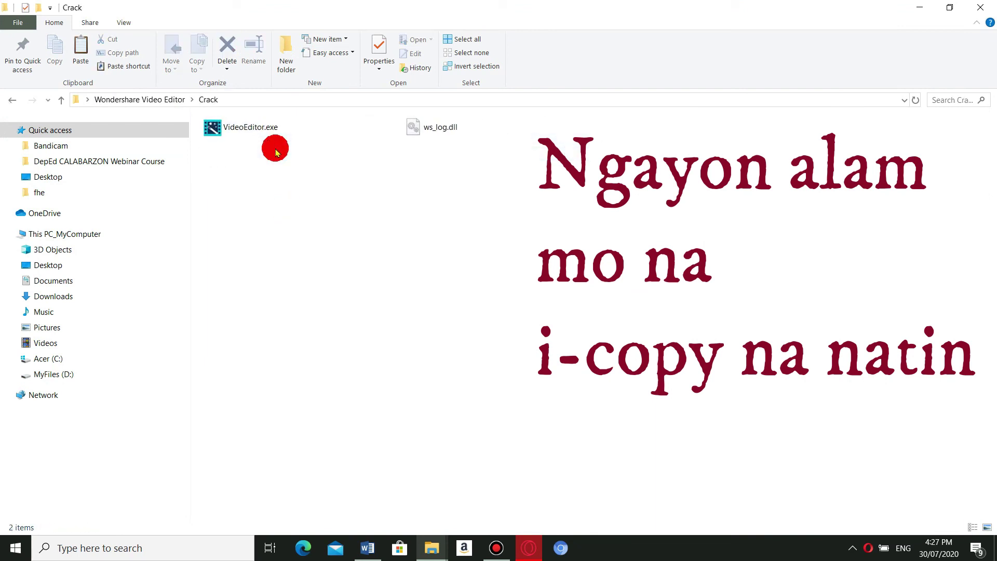
ctrl+scroll(277, 153, up, 2)
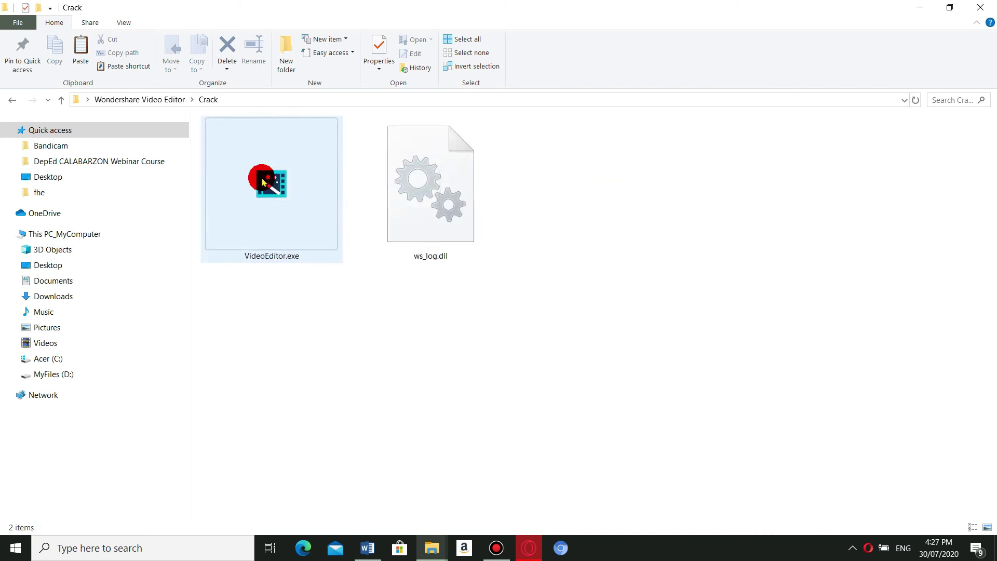
click(561, 363)
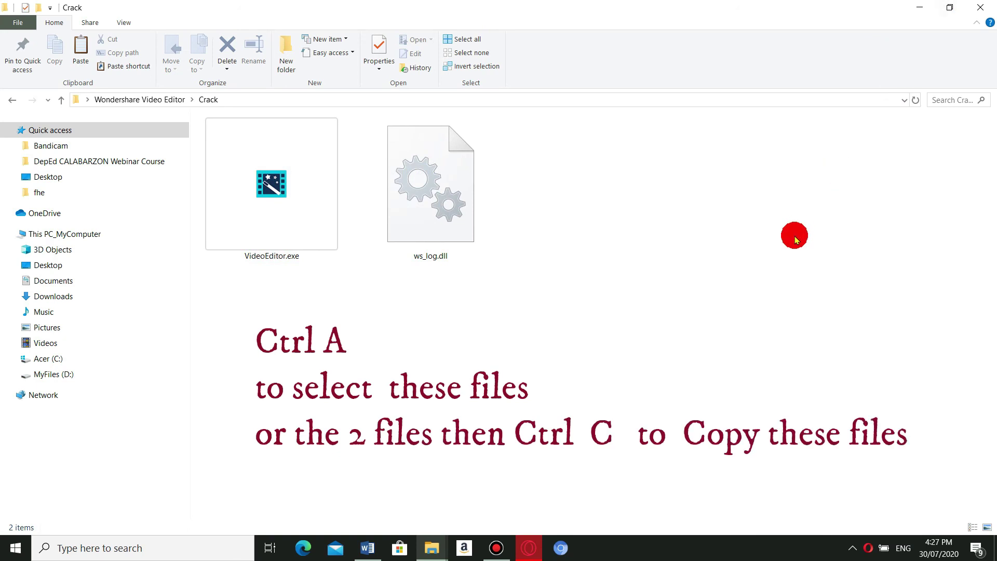
key(ctrl+a)
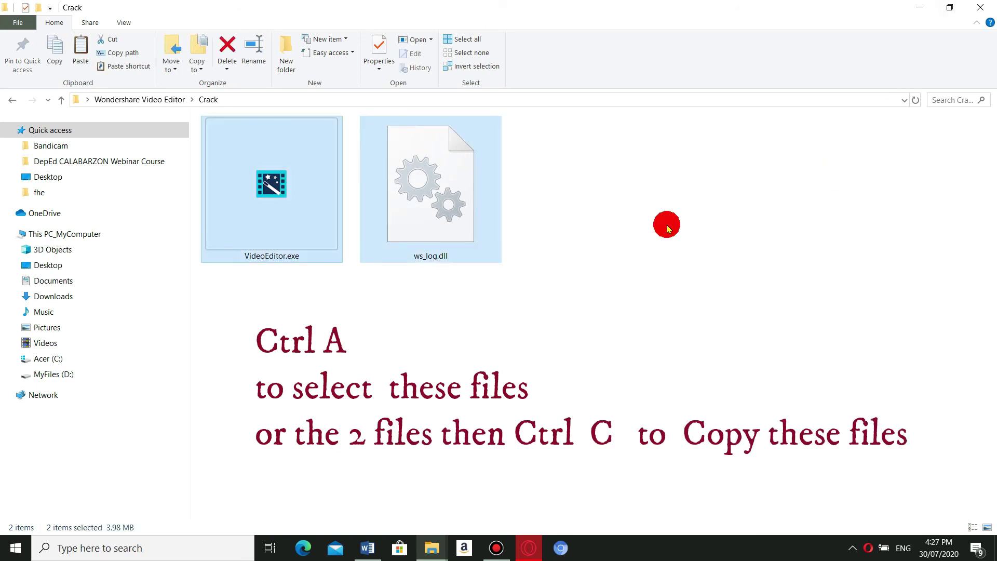
right_click(400, 221)
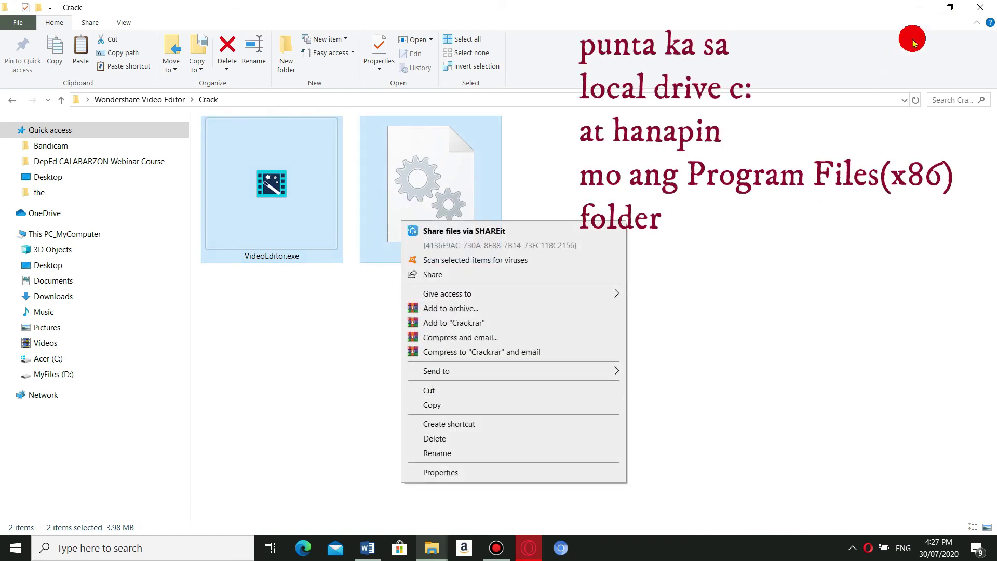
- Minimize the Crack folder window and return from the Video Editor folder to the root of the Acer (C:) drive
click(917, 7)
click(920, 8)
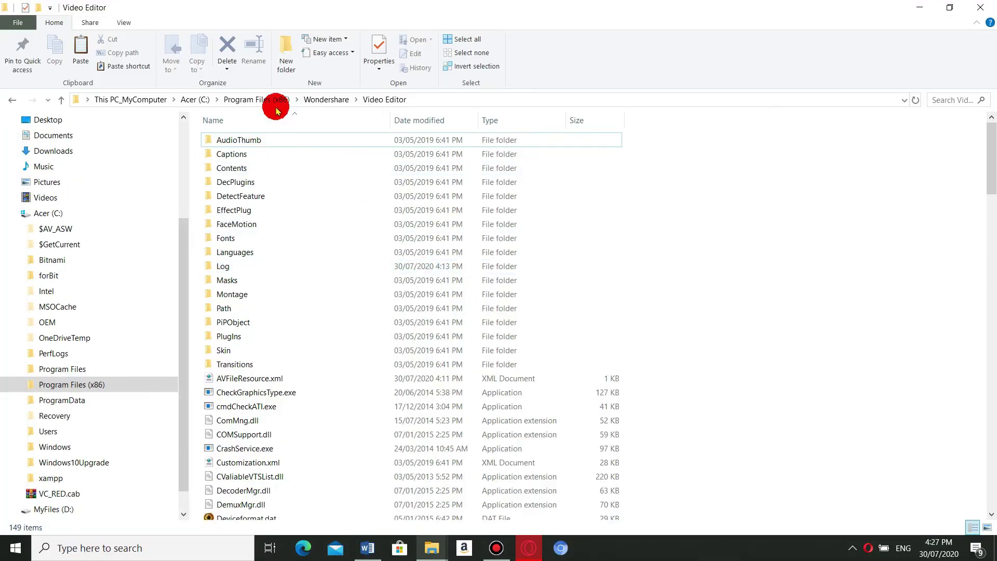
click(256, 101)
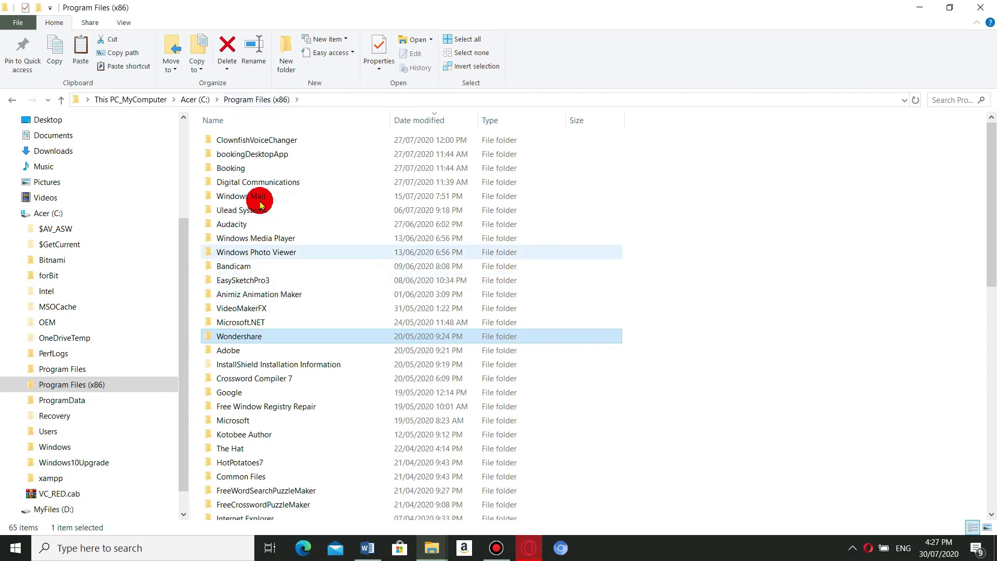
click(200, 100)
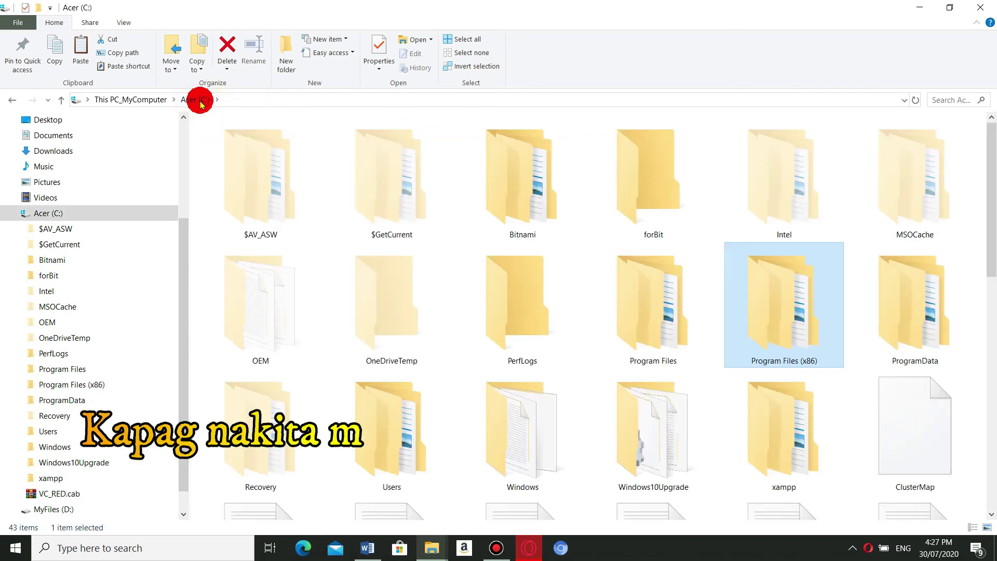
- Adjust the icon size on the C: drive and open the Program Files (x86) folder
scroll(826, 344, up, 1)
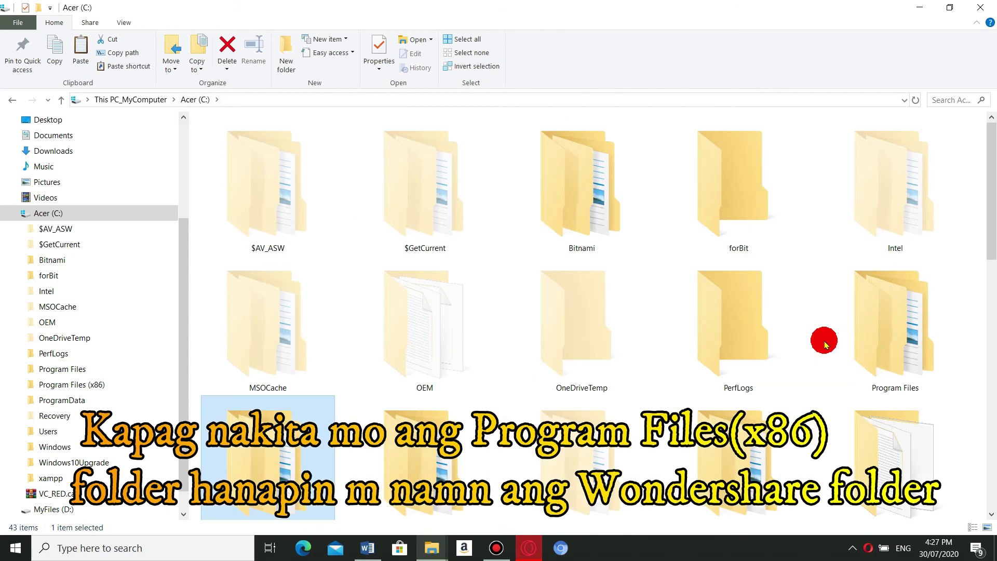
scroll(825, 344, down, 1)
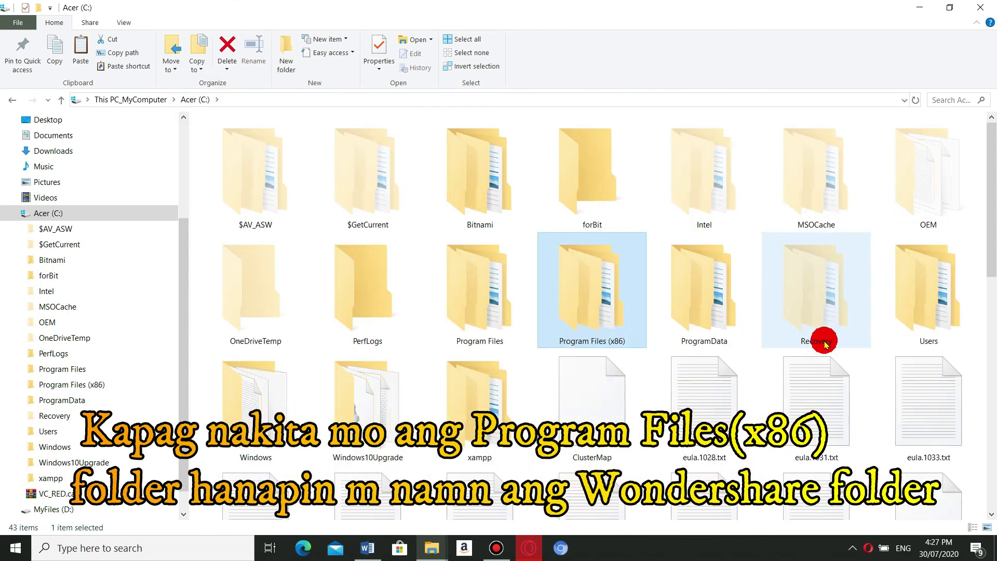
scroll(825, 344, up, 1)
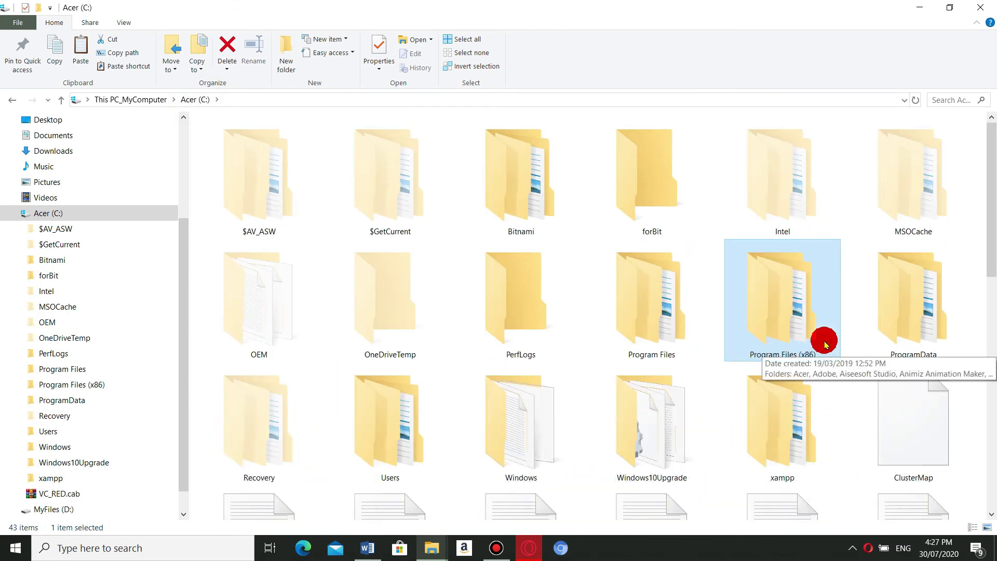
double_click(787, 356)
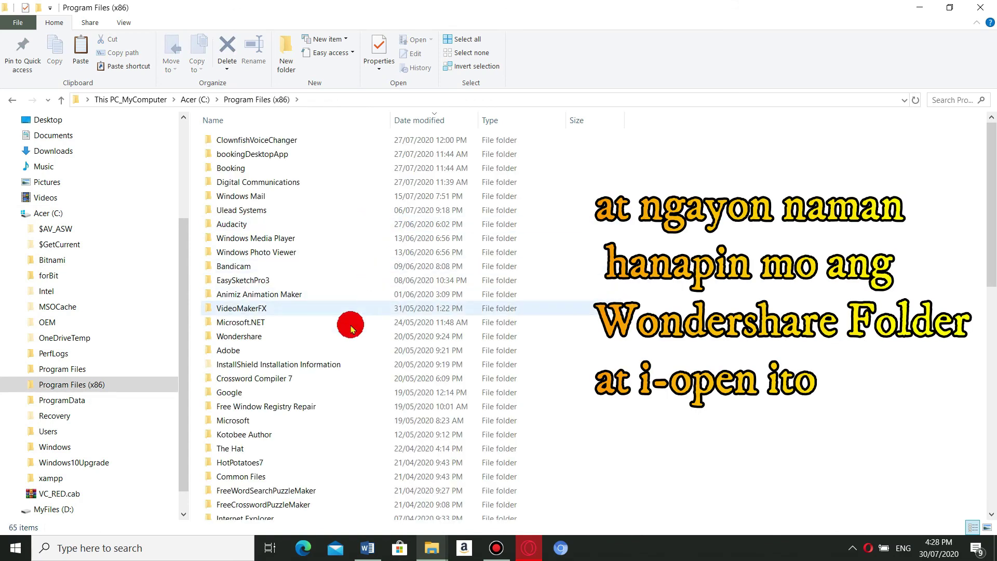
- Open the Wondershare folder and its Video Editor subfolder
click(265, 342)
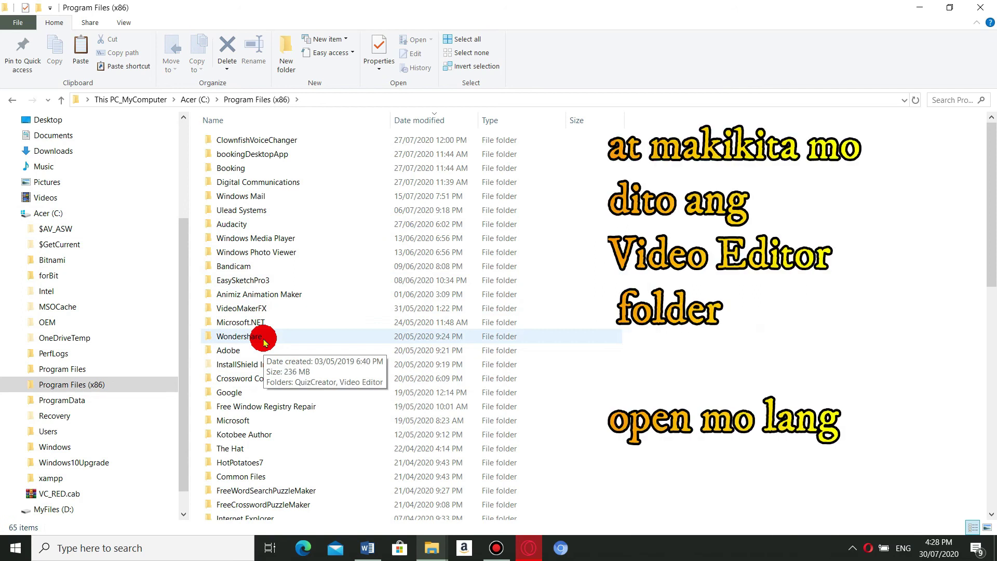
double_click(265, 340)
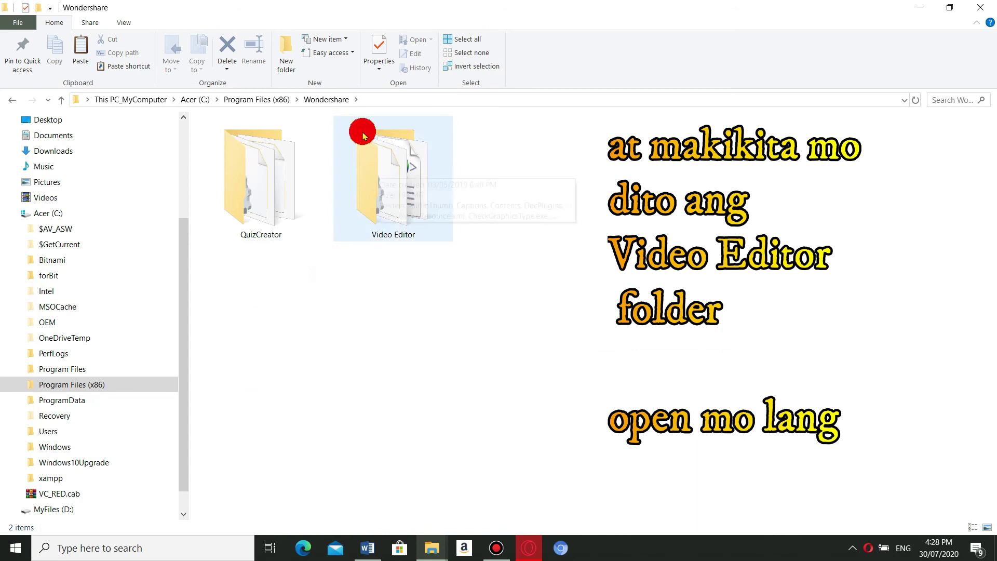
double_click(372, 161)
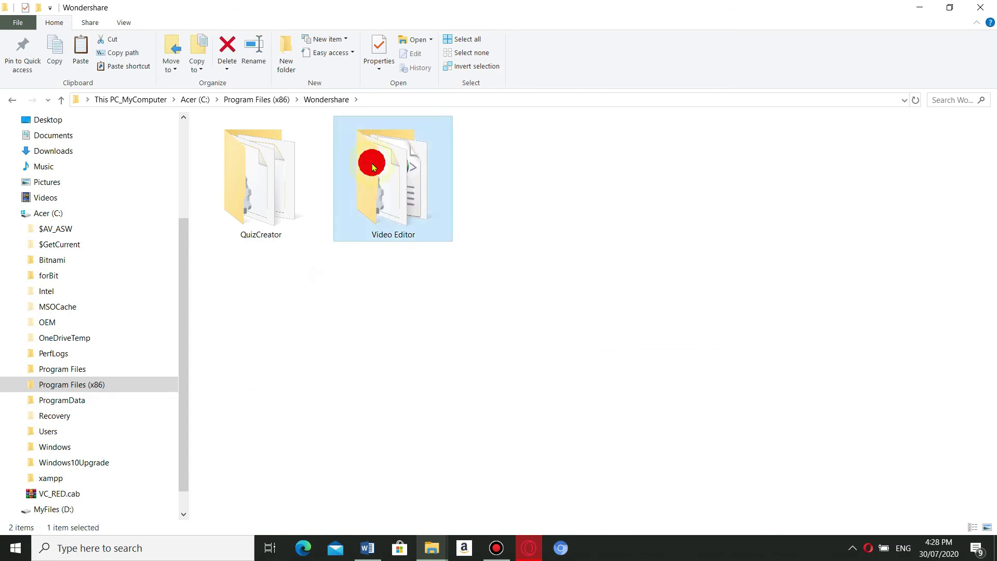
- Try to paste VideoEditor.exe and ws_log.dll from the Crack folder into the Video Editor folder
click(767, 284)
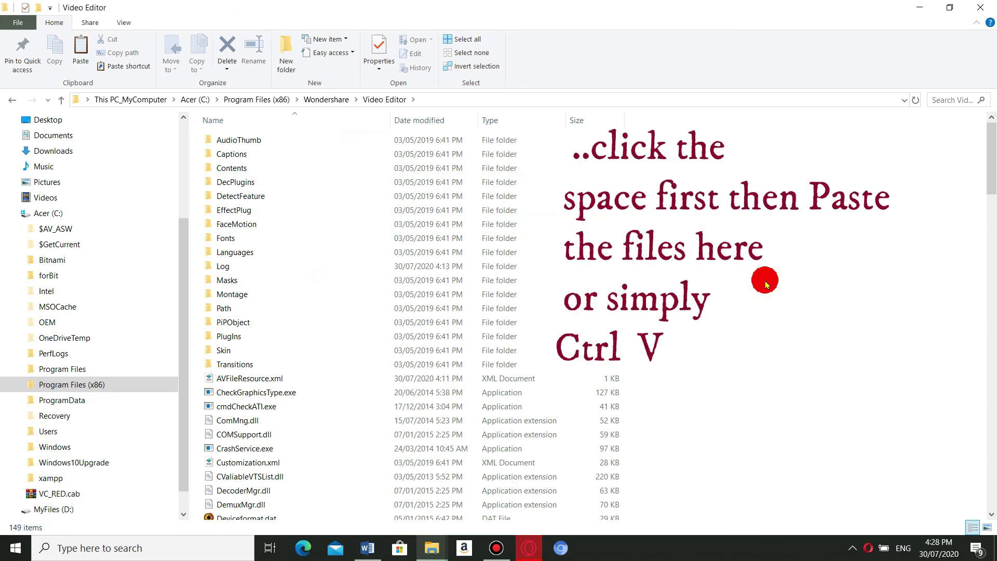
right_click(765, 282)
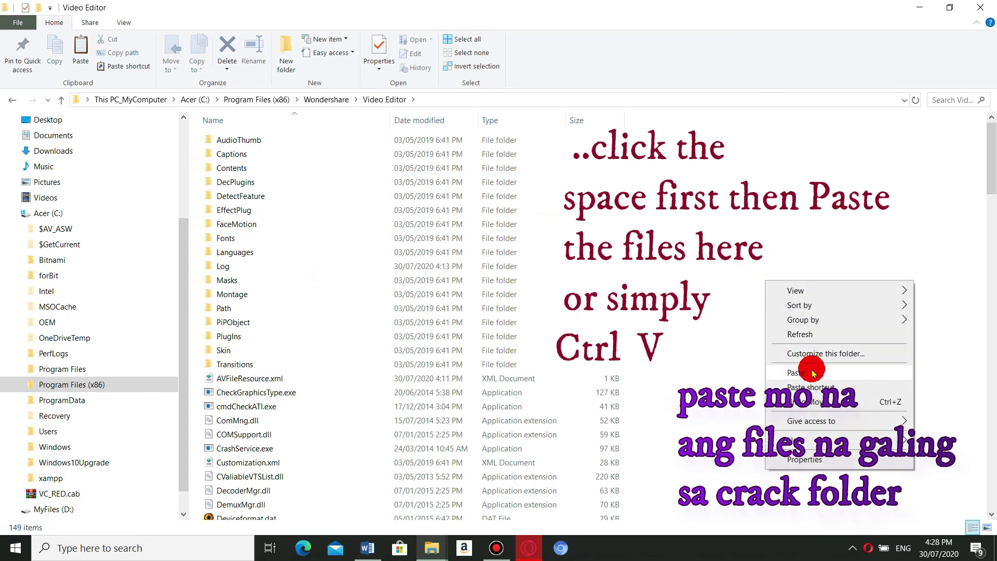
click(991, 178)
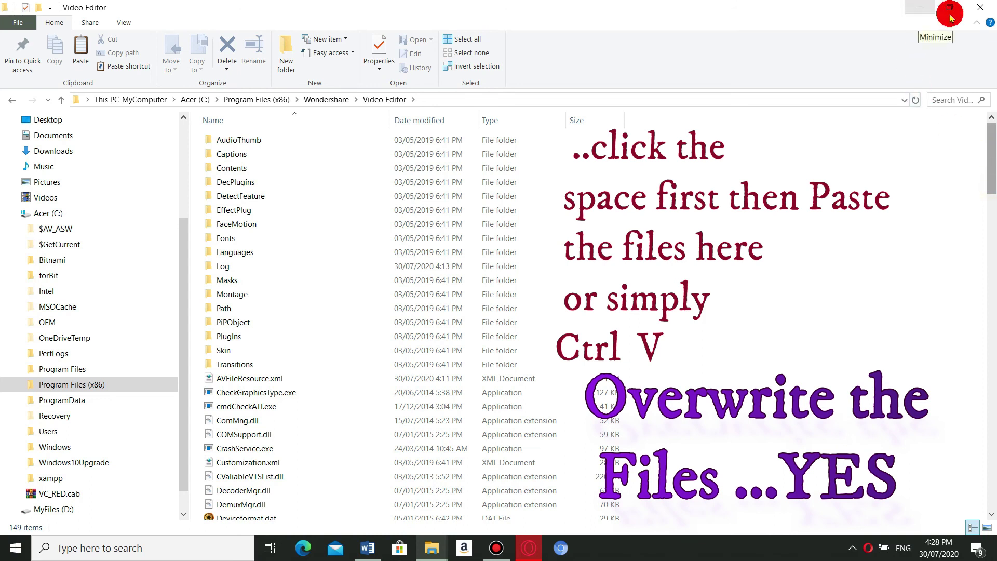
- Close the Video Editor folder window, minimize the browser and launch Wondershare Video Editor from its desktop shortcut
click(978, 16)
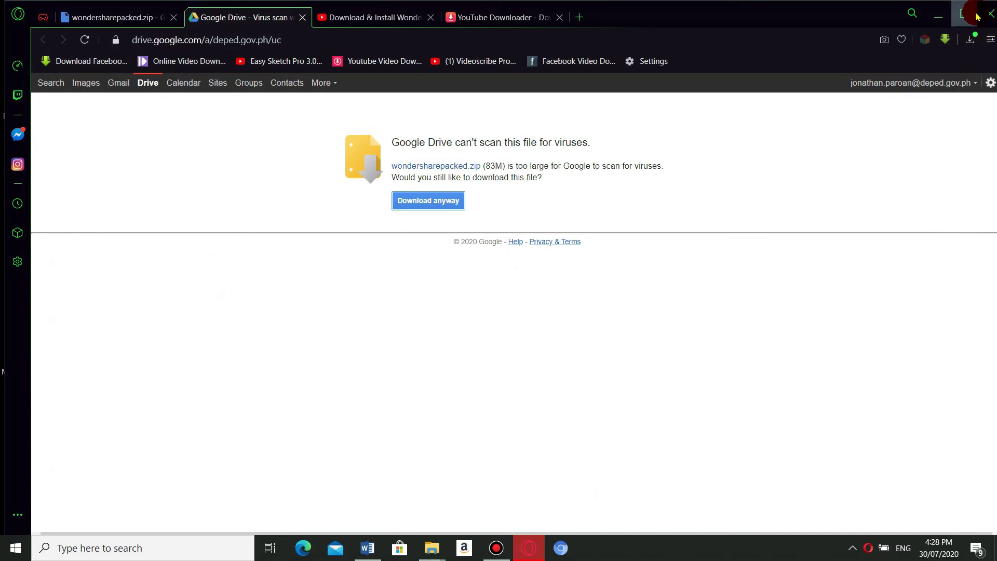
click(930, 10)
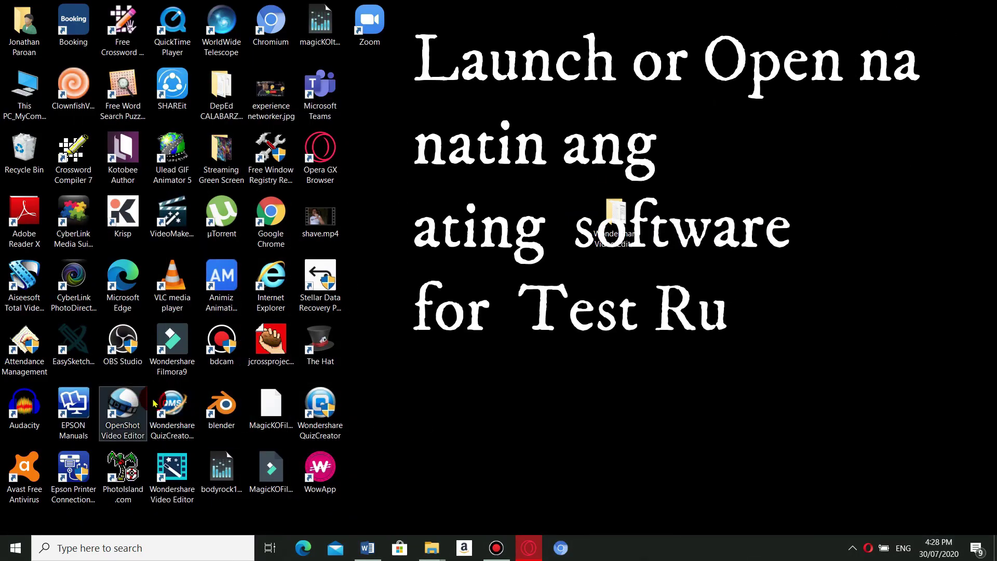
double_click(168, 476)
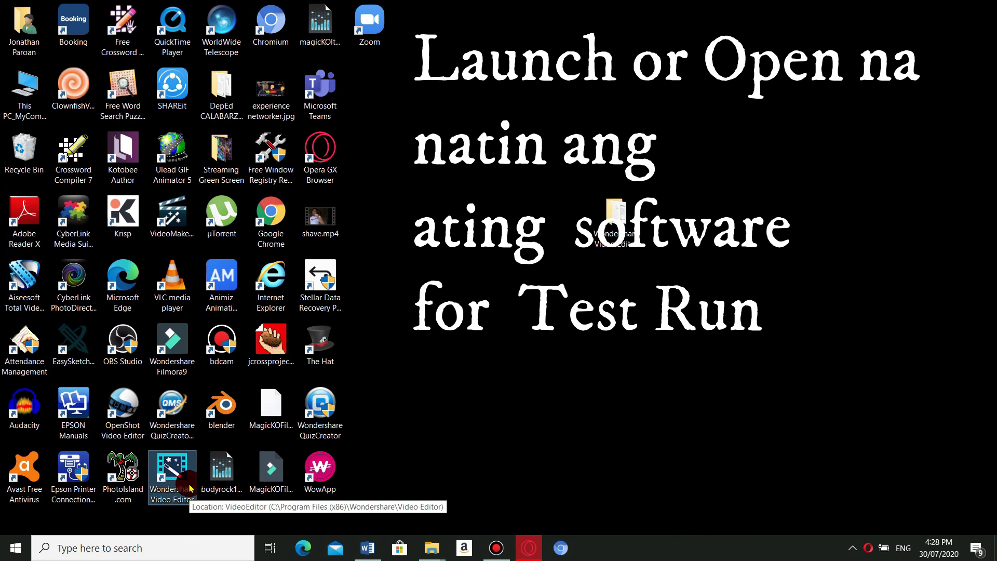
click(436, 368)
double_click(169, 478)
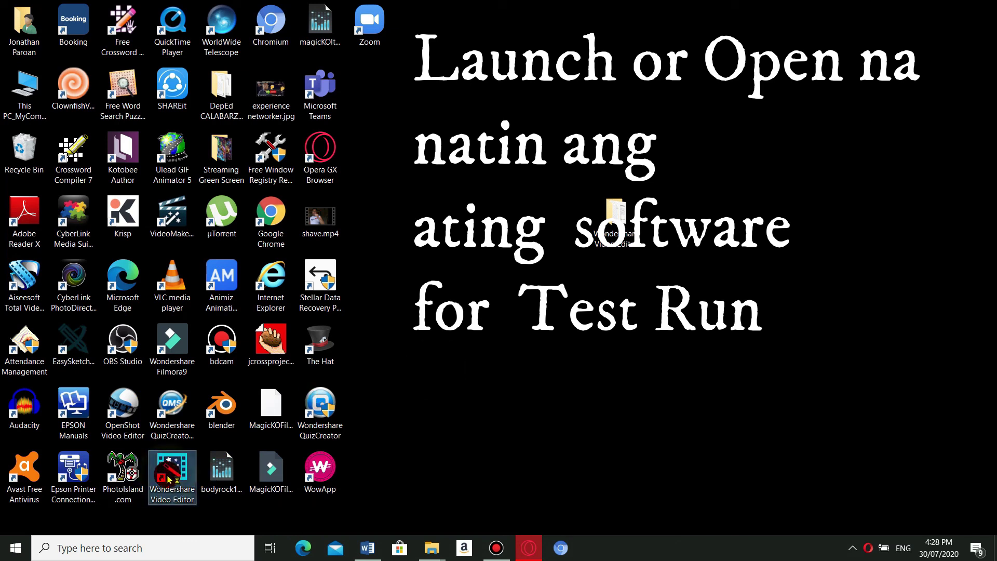